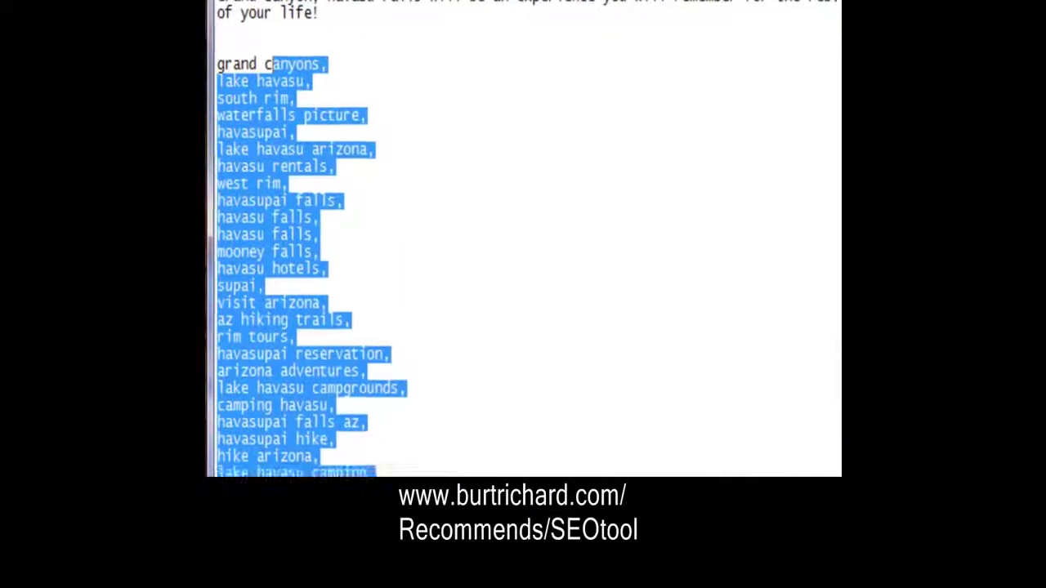
# Copy the comma-separated keyword list from below the article text into the post's All in One SEO Pack keywords field.
pyautogui.moveTo(212, 4); pyautogui.dragTo(211, 352)
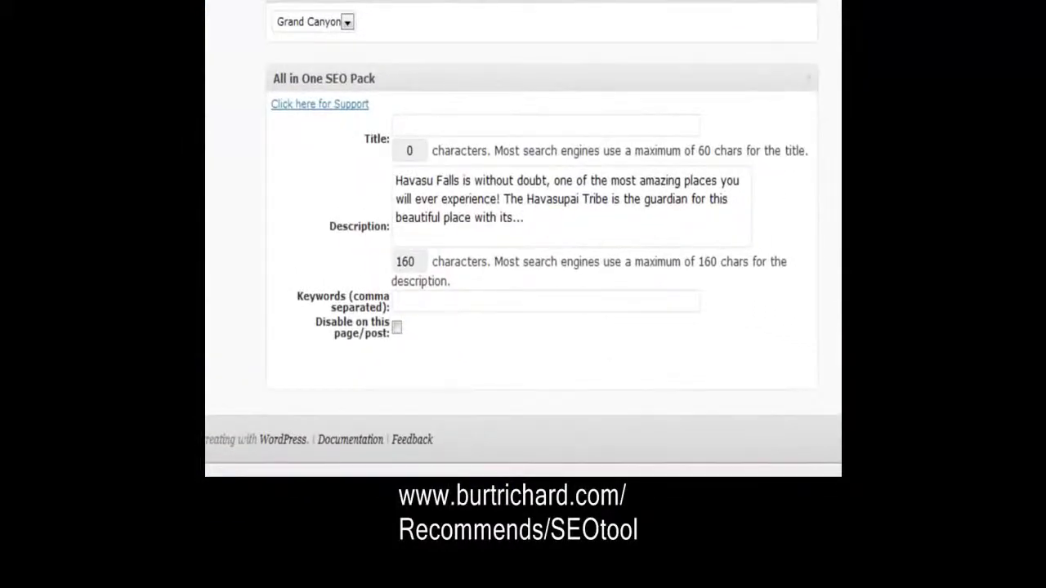
pyautogui.rightClick(431, 301)
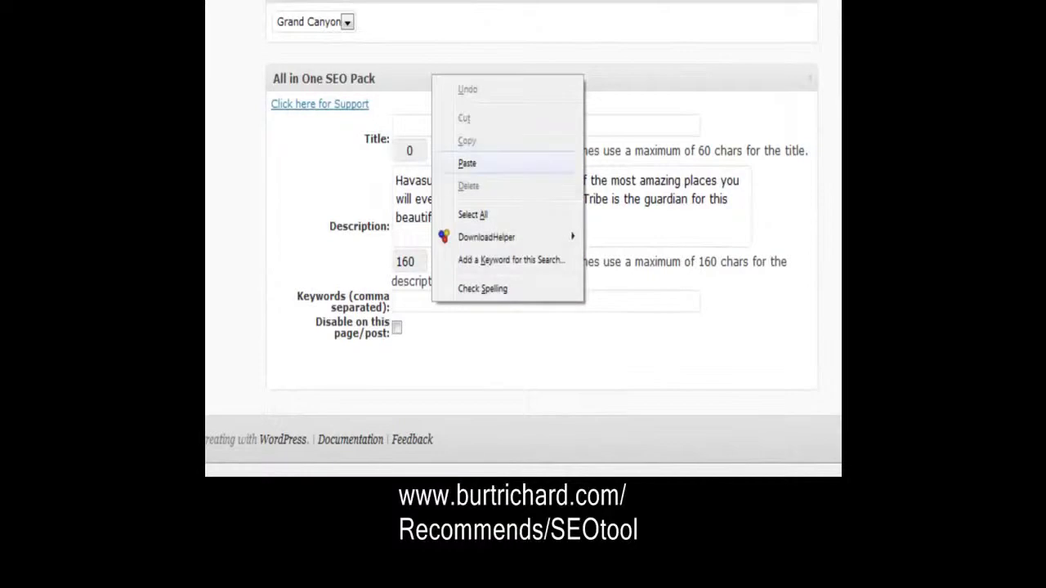
pyautogui.click(466, 163)
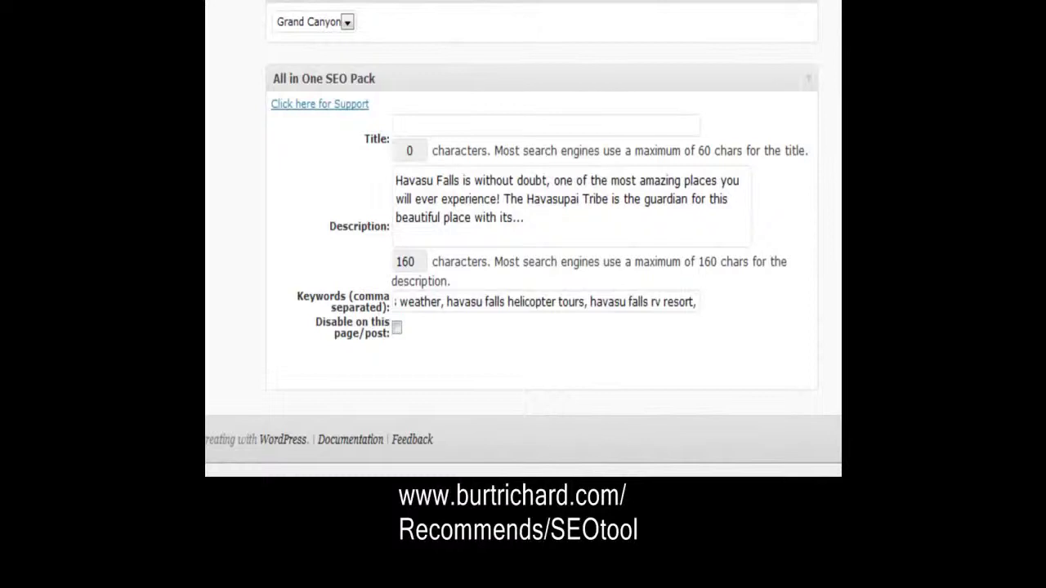
pyautogui.press('BackSpace')
pyautogui.write(',')
# Read back through the pasted keywords from the end of the list to check their comma separation.
pyautogui.press('Left')
pyautogui.press('Left')
pyautogui.press('Left')
pyautogui.press('Left')
pyautogui.press('Left')
pyautogui.press('Left')
pyautogui.press('Left')
pyautogui.press('Left')
pyautogui.press('Left')
pyautogui.press('Left')
pyautogui.press('Left')
pyautogui.press('Left')
pyautogui.press('Left')
pyautogui.press('Left')
pyautogui.press('Left')
pyautogui.press('Left')
pyautogui.press('Left')
pyautogui.press('Left')
pyautogui.press('Left')
pyautogui.press('Left')
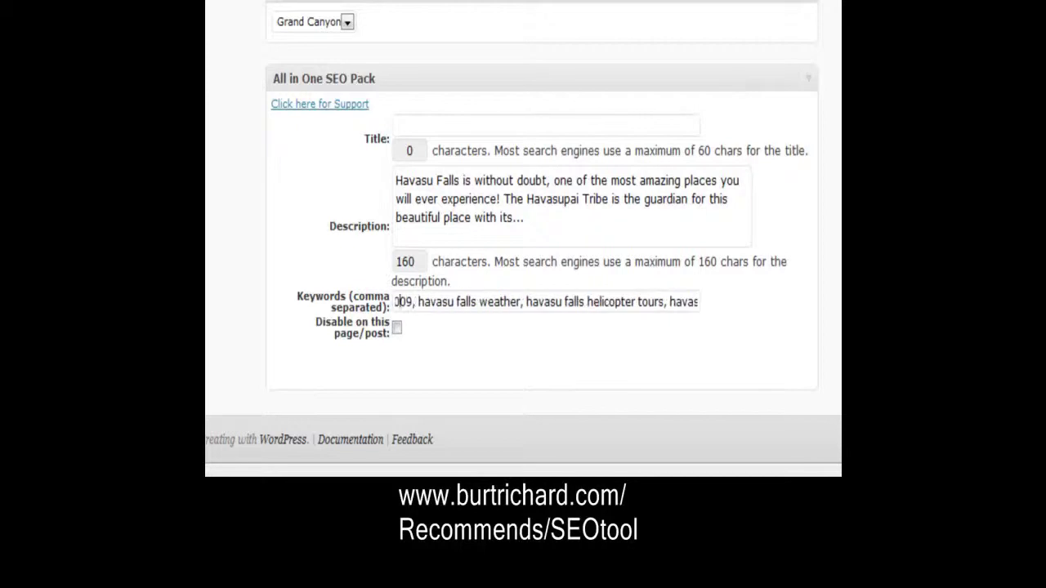
pyautogui.press('Left')
pyautogui.press('Left')
pyautogui.press('Left')
pyautogui.press('Left')
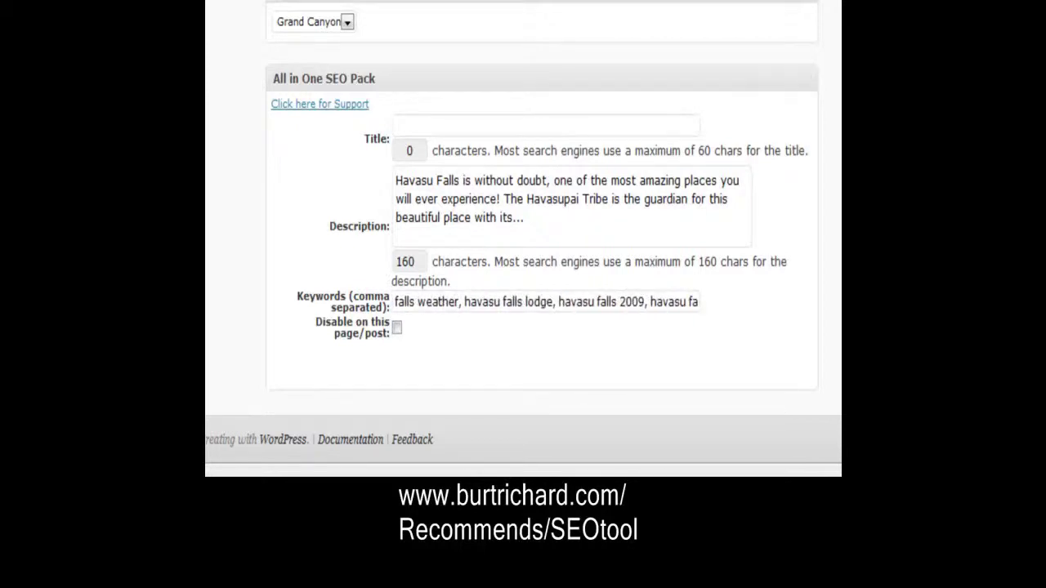
# Save the Havasu Falls post as a draft.
pyautogui.moveTo(834, 449); pyautogui.dragTo(834, 277)
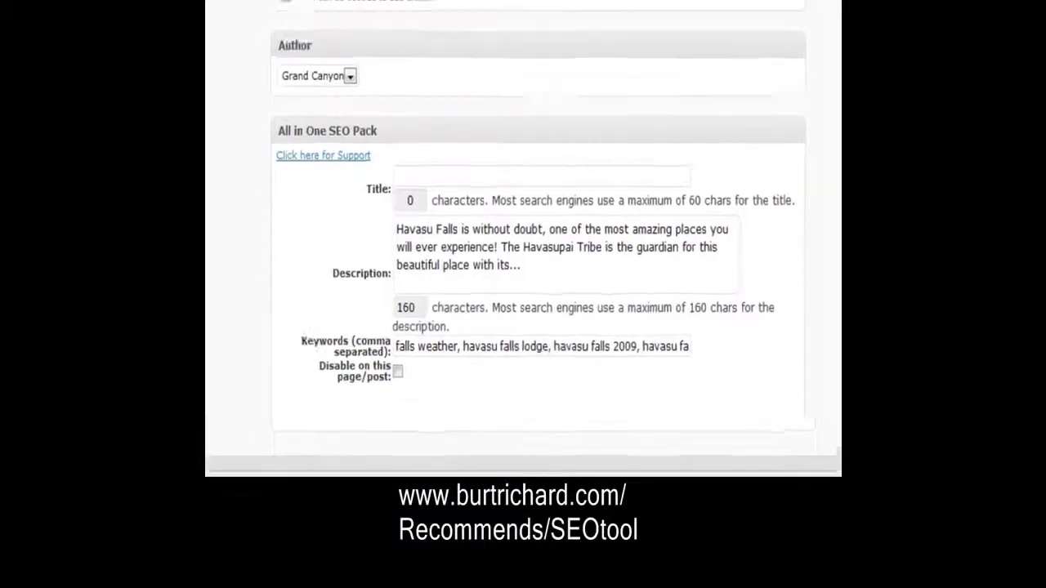
pyautogui.scroll(3, 498, 245)
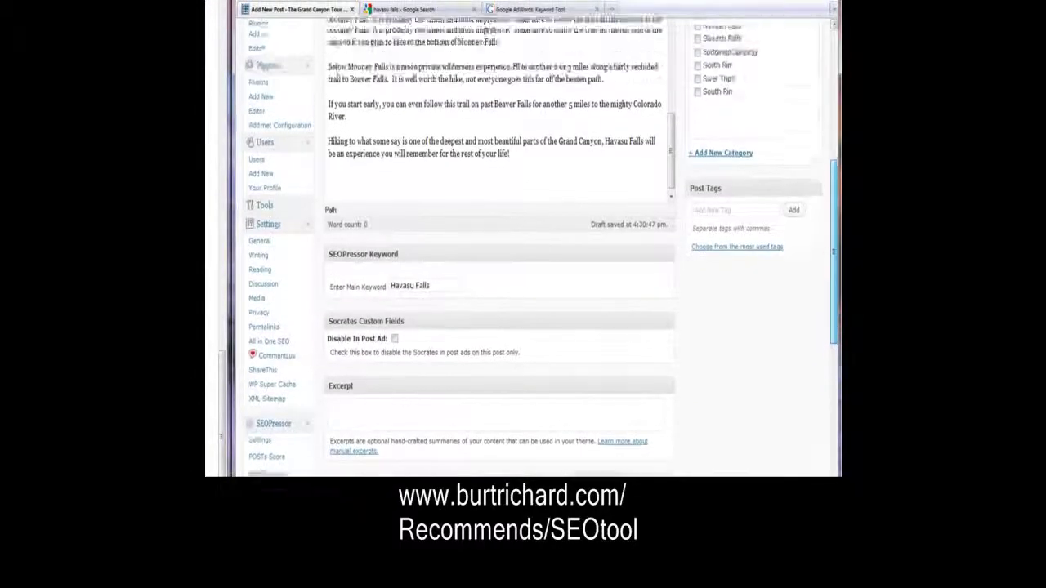
pyautogui.moveTo(578, 344)
pyautogui.mouseDown()
pyautogui.moveTo(649, 276)
pyautogui.moveTo(678, 263)
pyautogui.mouseUp()
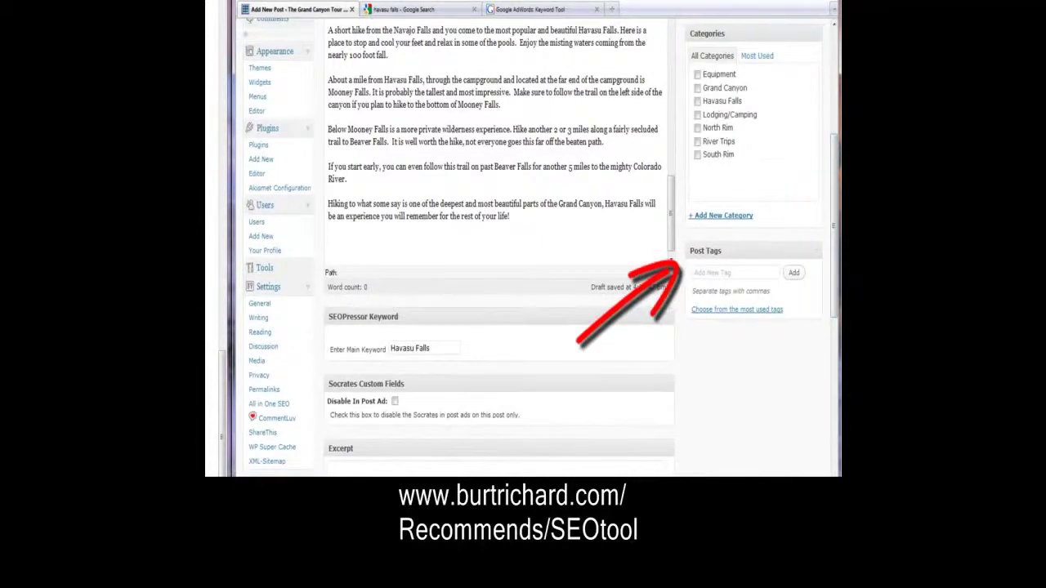
pyautogui.scroll(3, 498, 245)
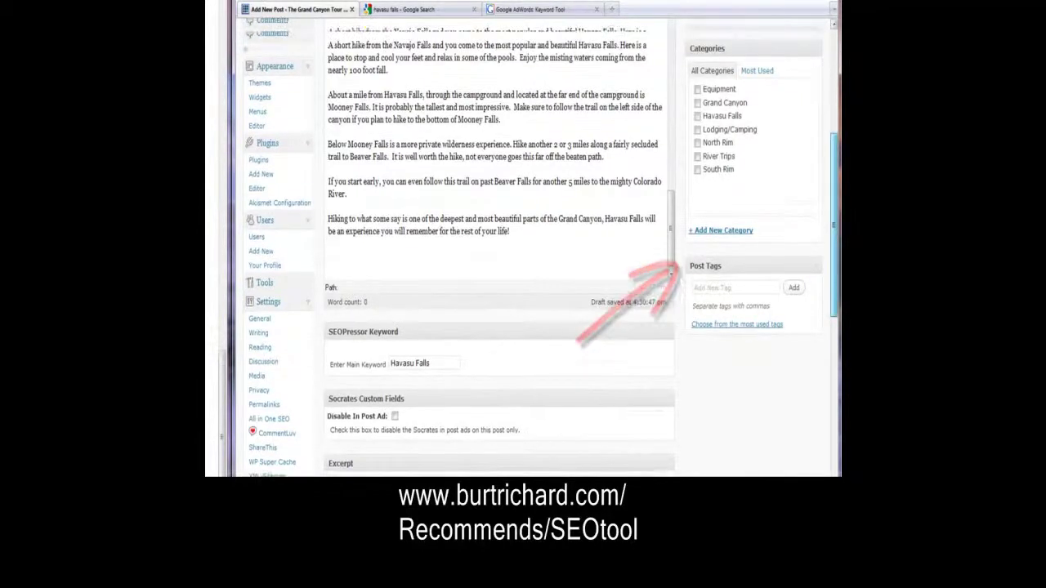
pyautogui.scroll(3, 498, 246)
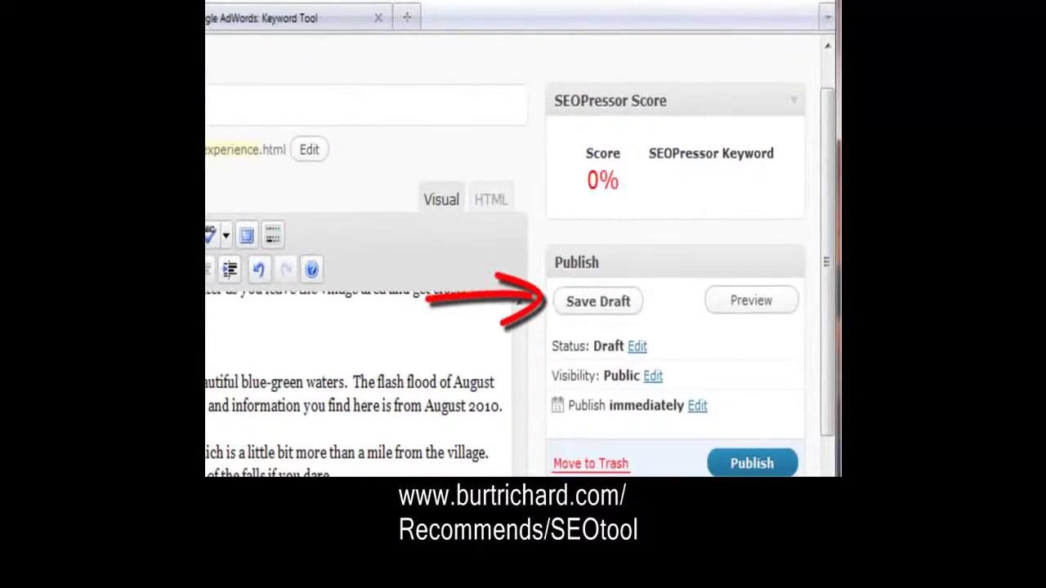
pyautogui.click(598, 301)
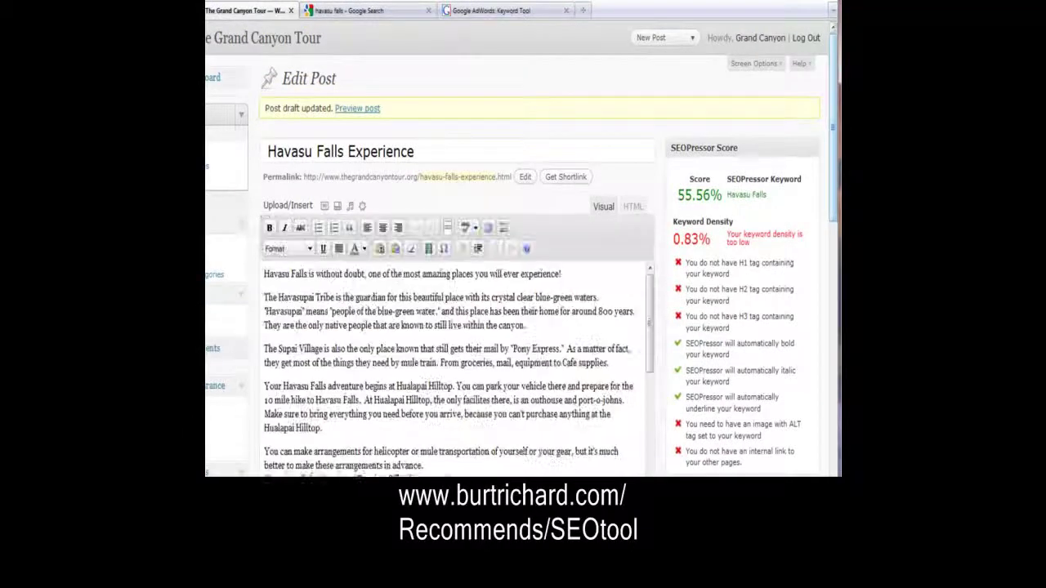
# Add the line "Havasu Falls Adventure" after the Supai Village paragraph in the post body.
pyautogui.scroll(-3, 521, 250)
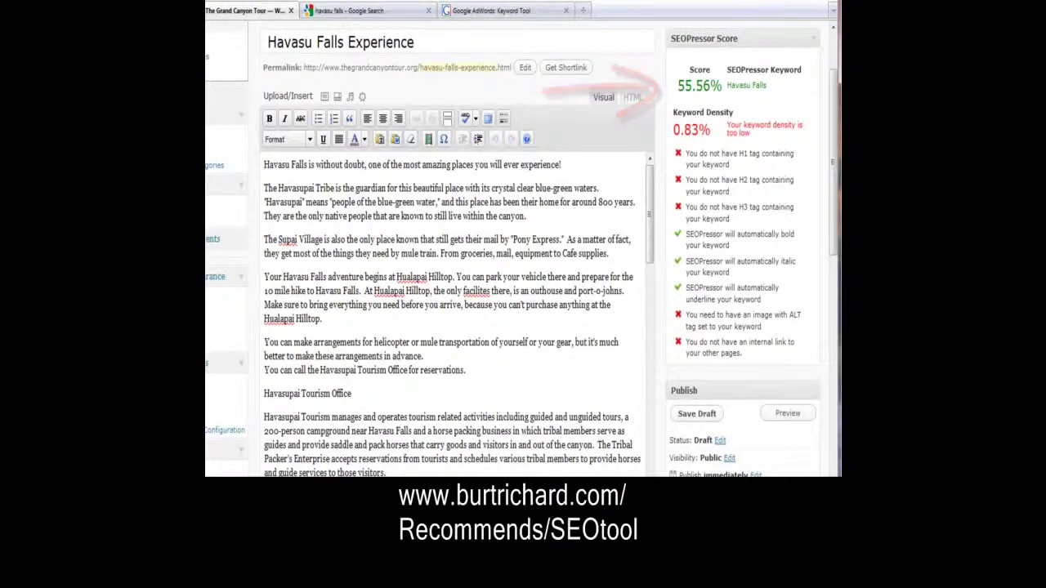
pyautogui.scroll(-1, 521, 250)
pyautogui.scroll(-1, 521, 250)
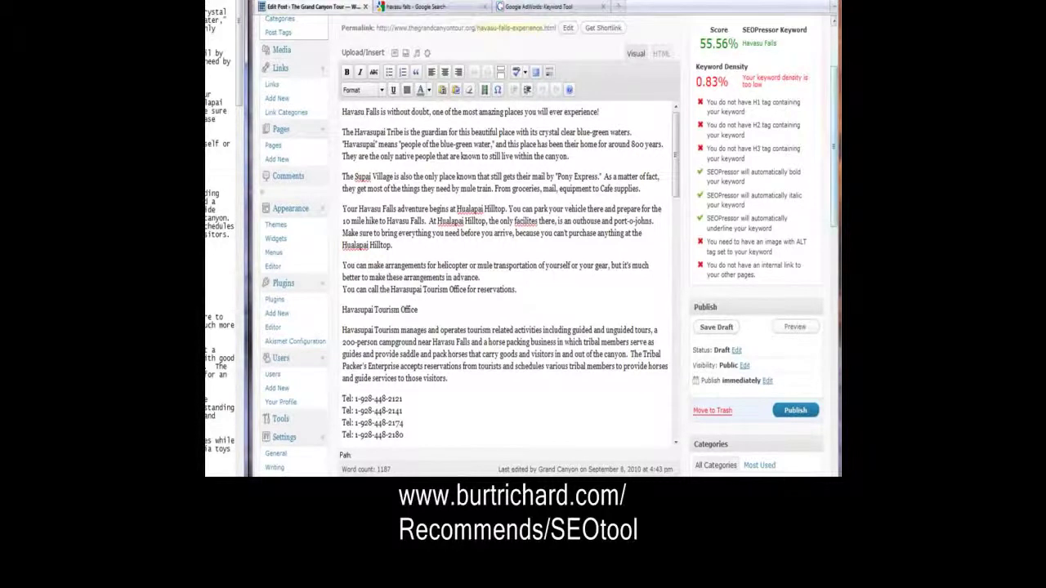
pyautogui.scroll(-15, 539, 245)
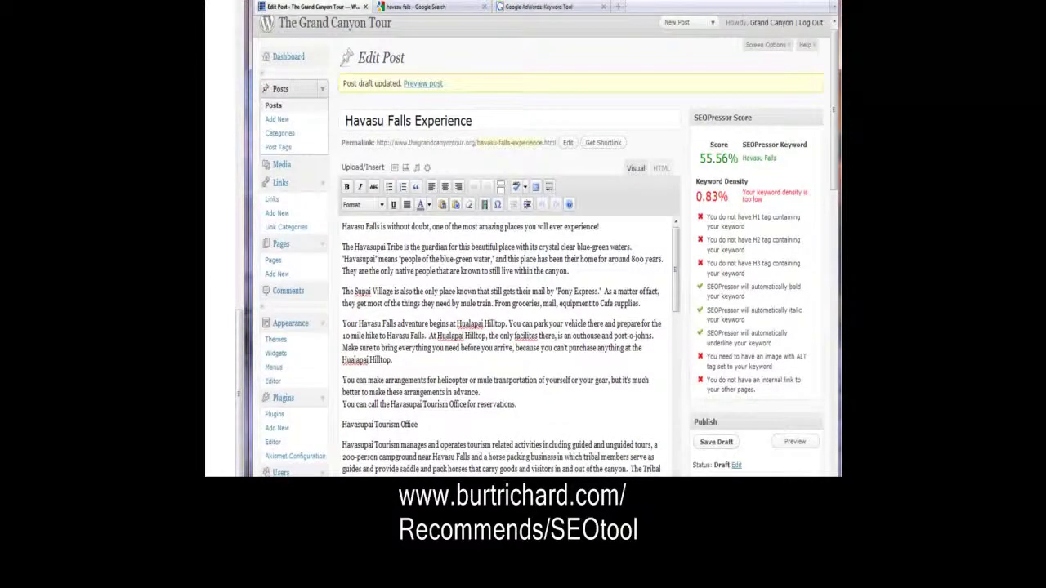
pyautogui.click(570, 270)
pyautogui.click(640, 303)
pyautogui.press('Return')
pyautogui.write('Havasu Falls Adventure')
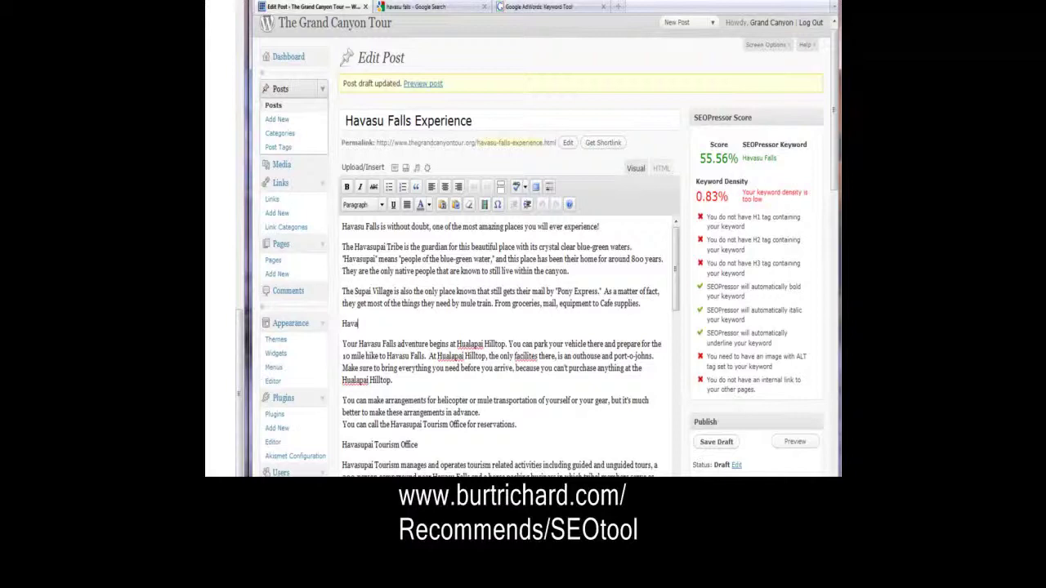
# Format the "Havasu Falls Adventure" line as Heading 1.
pyautogui.hotkey('ctrl', 'shift', 'Left')
pyautogui.hotkey('ctrl', 'shift', 'Left')
pyautogui.hotkey('ctrl', 'shift', 'Left')
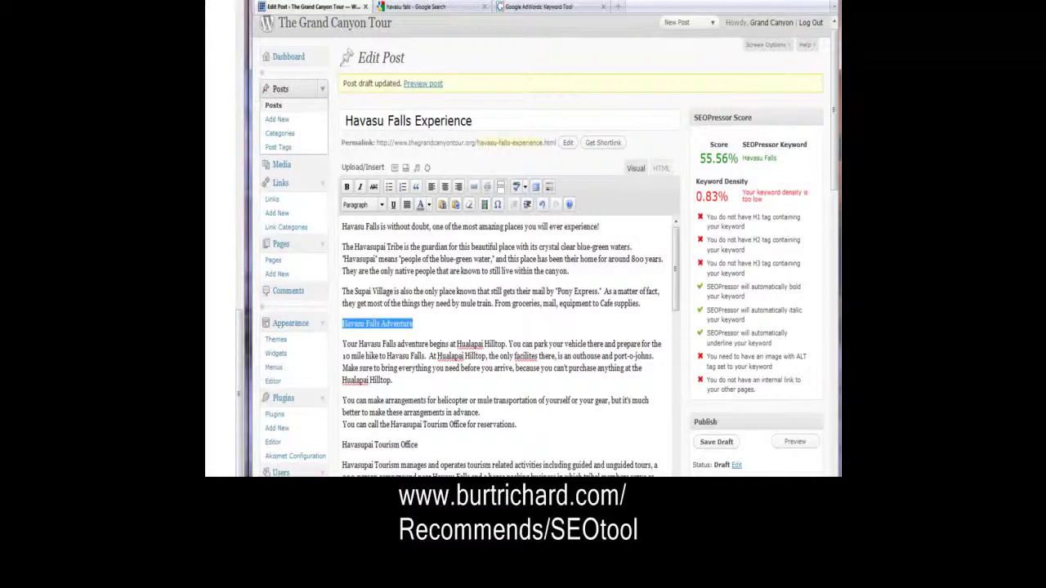
pyautogui.click(364, 205)
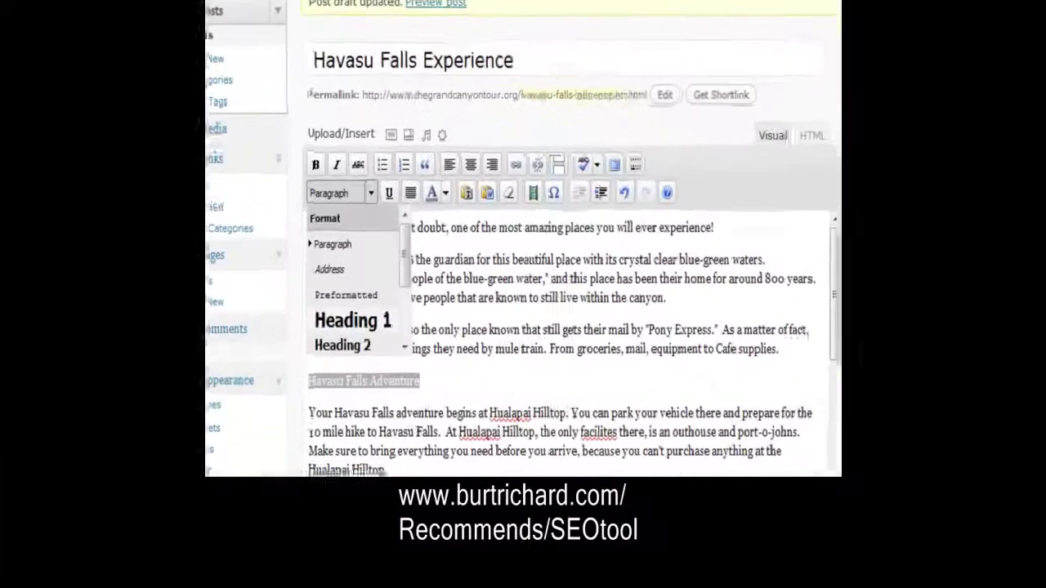
pyautogui.click(355, 316)
pyautogui.click(542, 379)
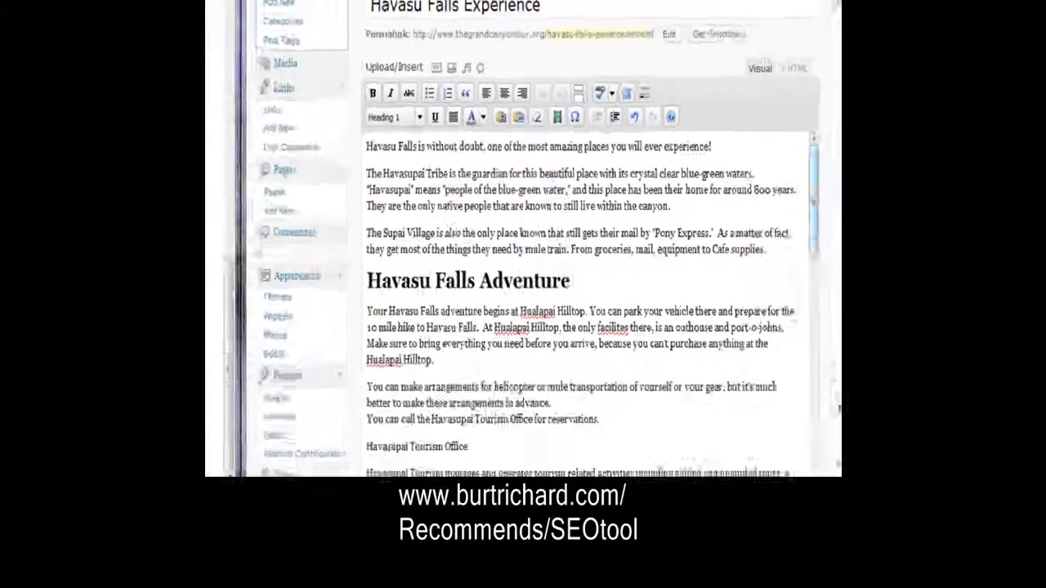
# Add the line "Hiking to Havasu Falls" above "Back to the hike..." and format it as Heading 2.
pyautogui.scroll(-4, 580, 290)
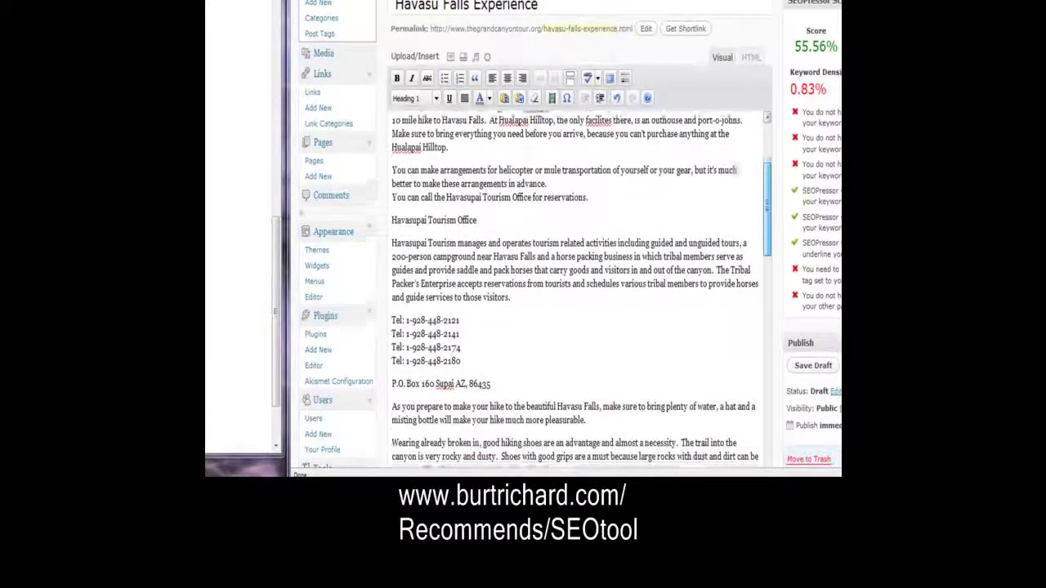
pyautogui.scroll(-5, 580, 290)
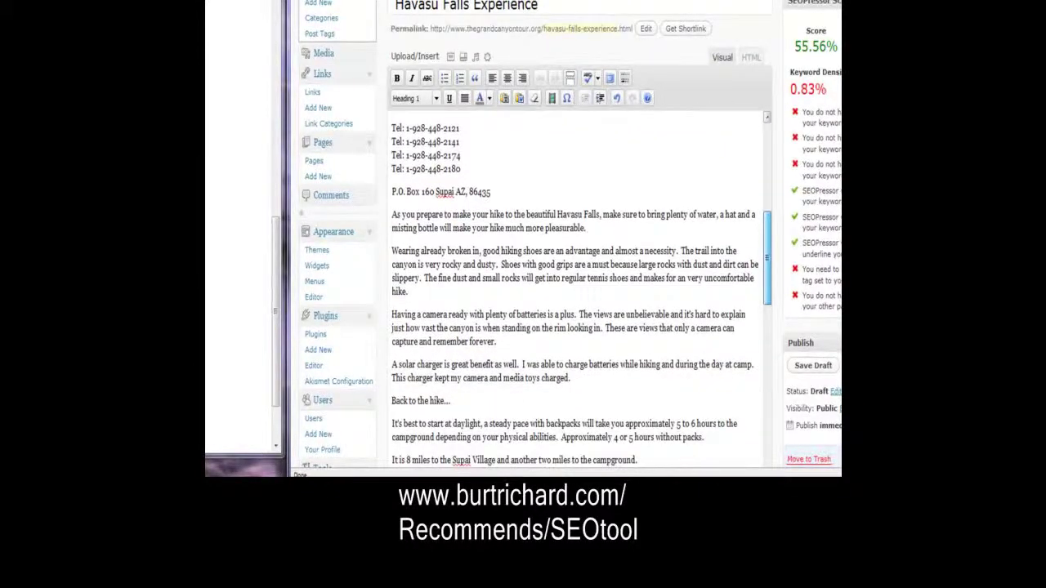
pyautogui.scroll(-1, 580, 290)
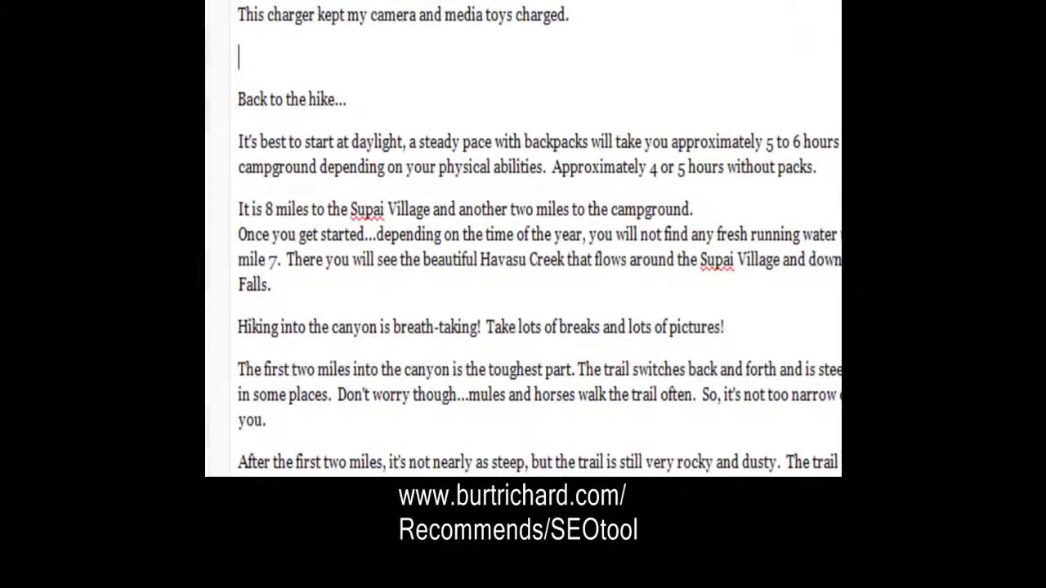
pyautogui.write('iking to Havasu Falls')
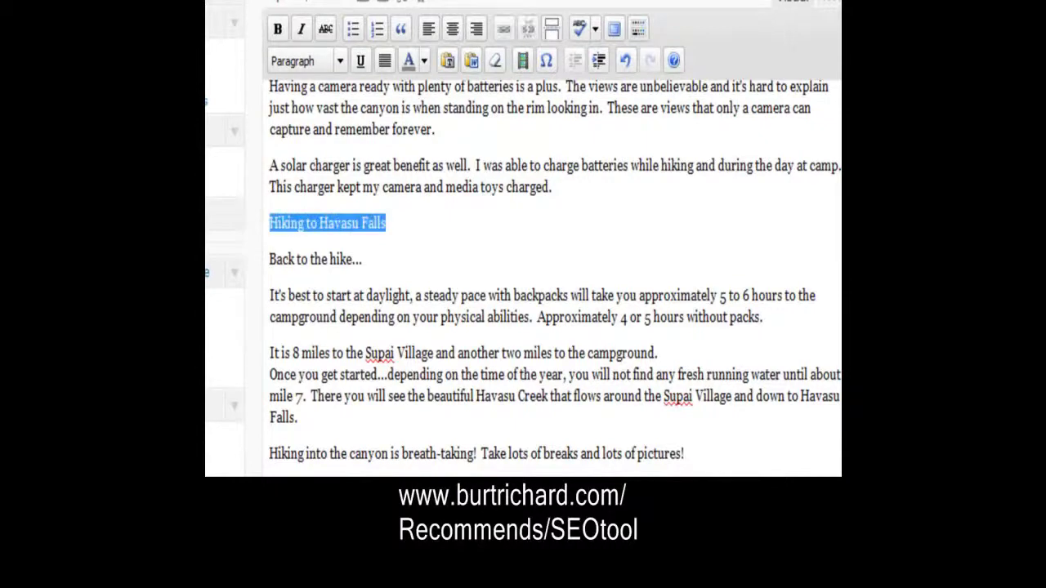
pyautogui.click(304, 60)
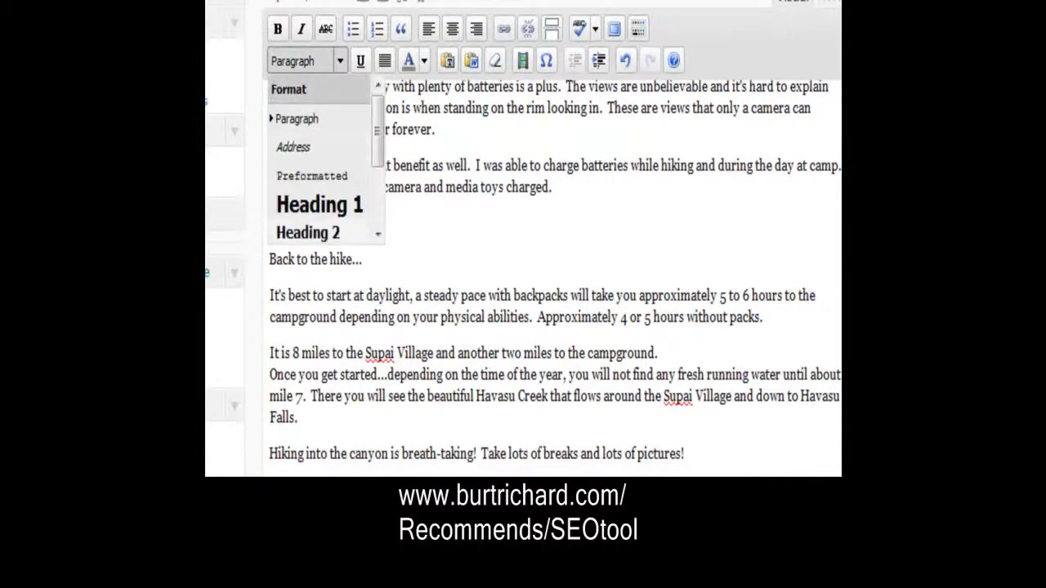
pyautogui.click(308, 232)
pyautogui.click(468, 227)
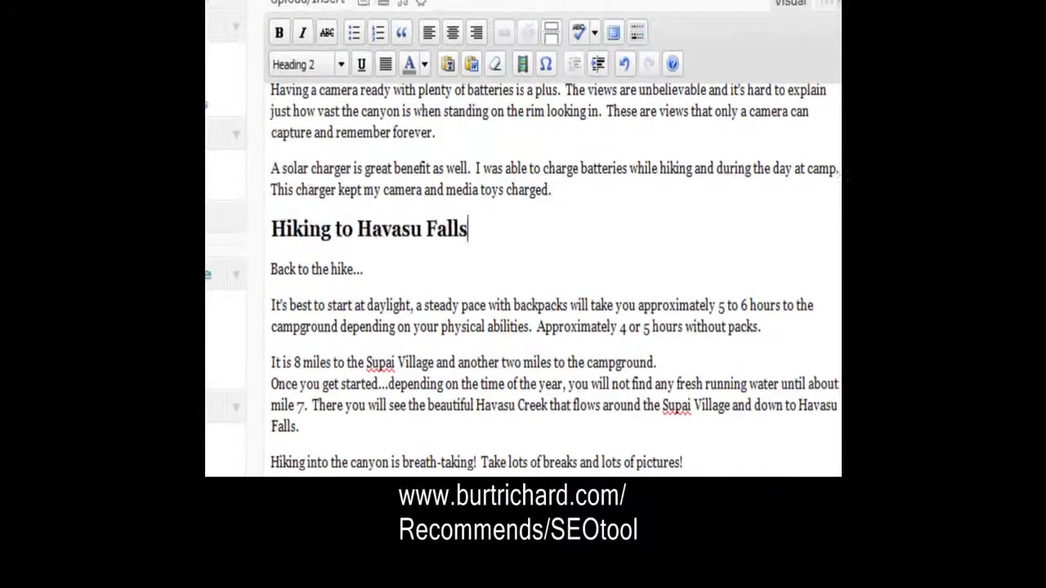
# Add the closing line "Havasu Falls is an experience of a lifetime." at the end of the post and format it as Heading 3.
pyautogui.scroll(-8, 552, 278)
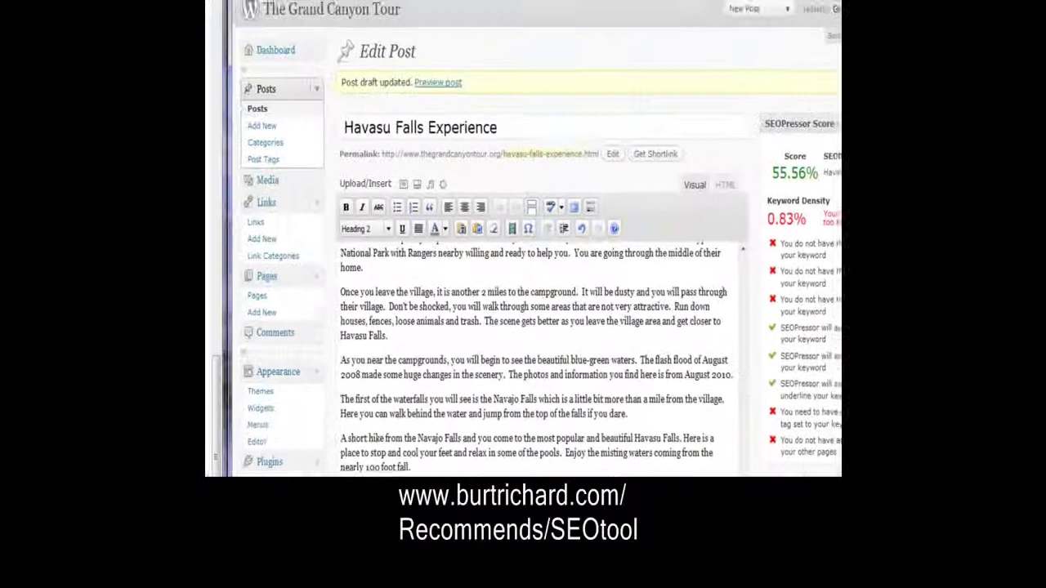
pyautogui.scroll(-10, 539, 327)
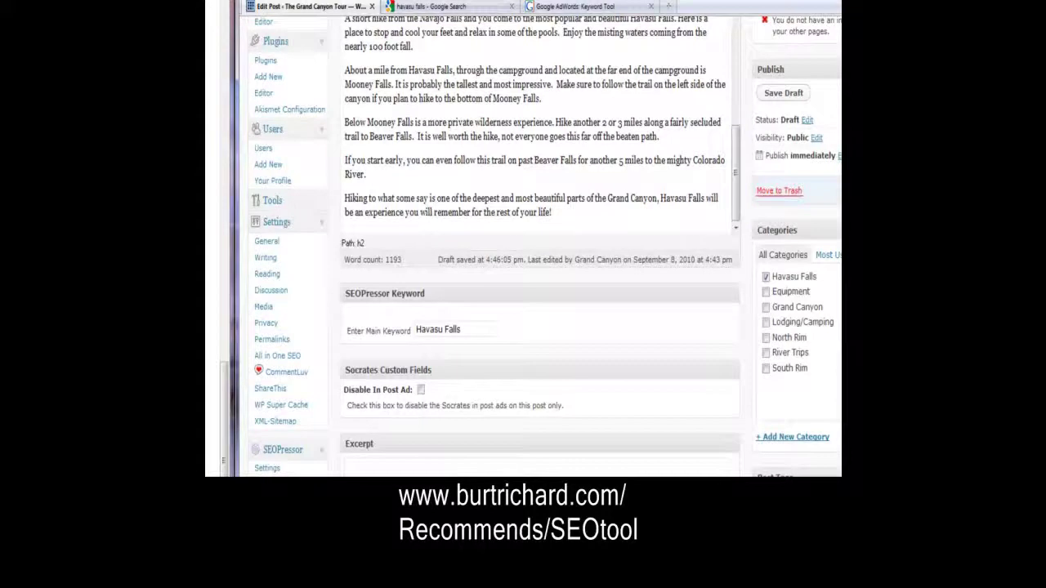
pyautogui.scroll(6, 539, 245)
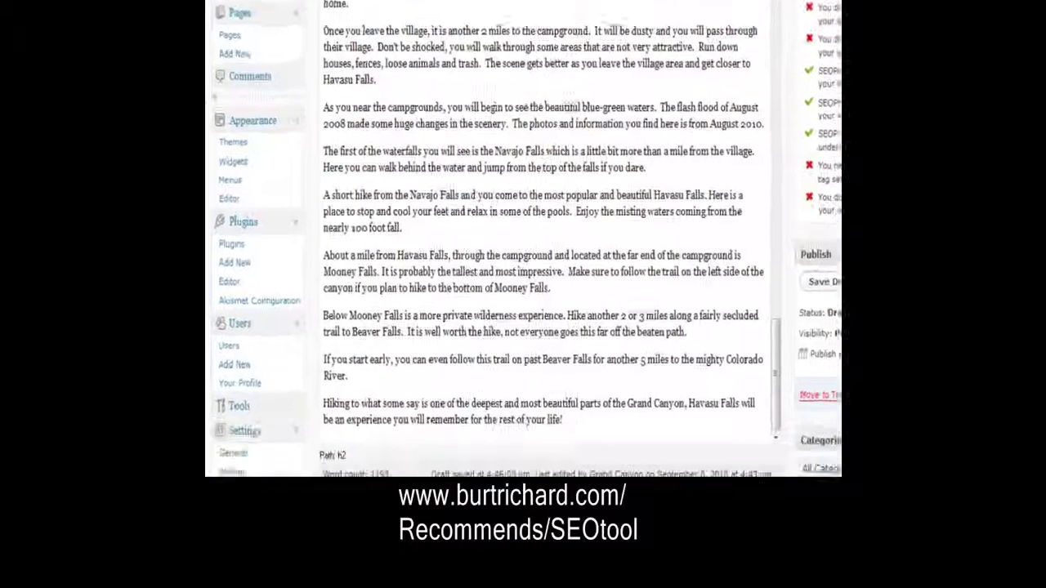
pyautogui.click(562, 420)
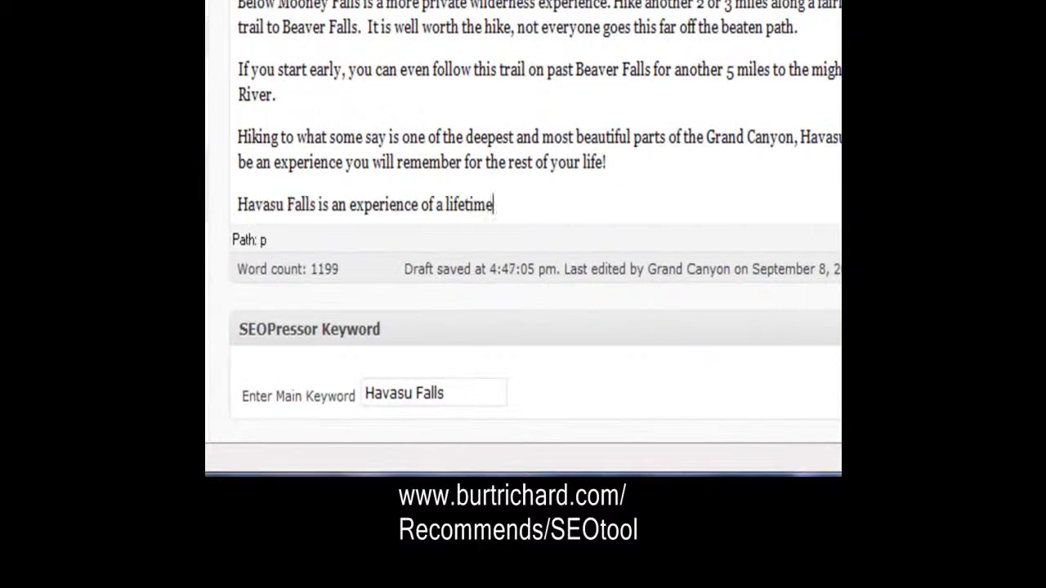
pyautogui.write('.')
pyautogui.moveTo(497, 204); pyautogui.dragTo(237, 205)
pyautogui.click(406, 24)
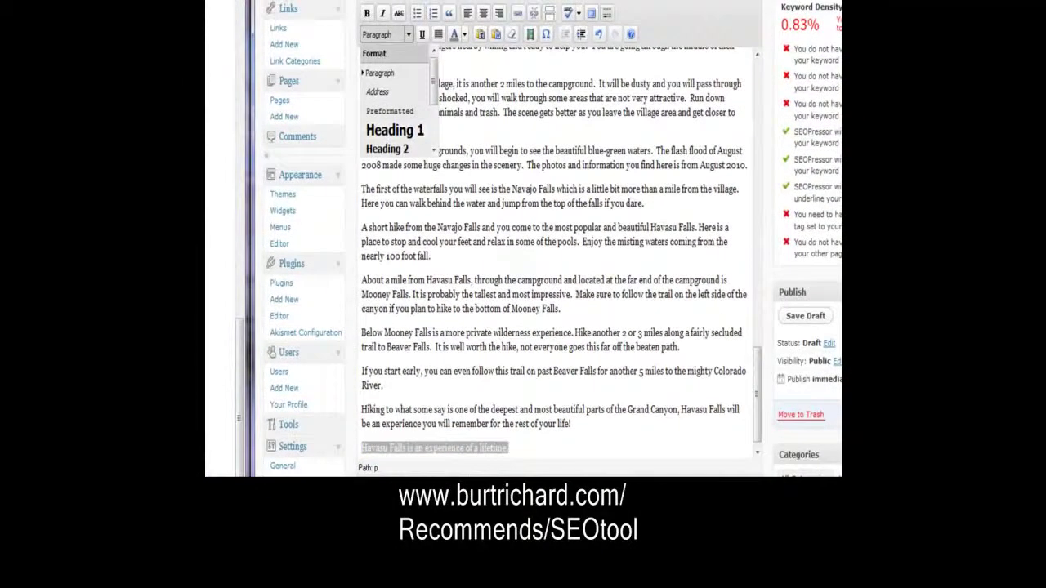
pyautogui.scroll(-2, 398, 102)
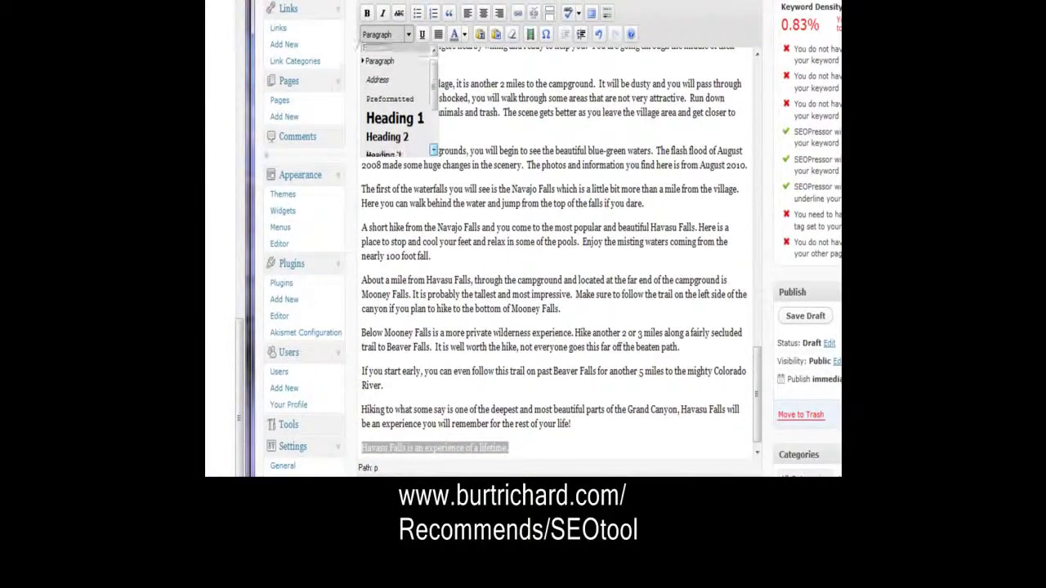
pyautogui.click(383, 130)
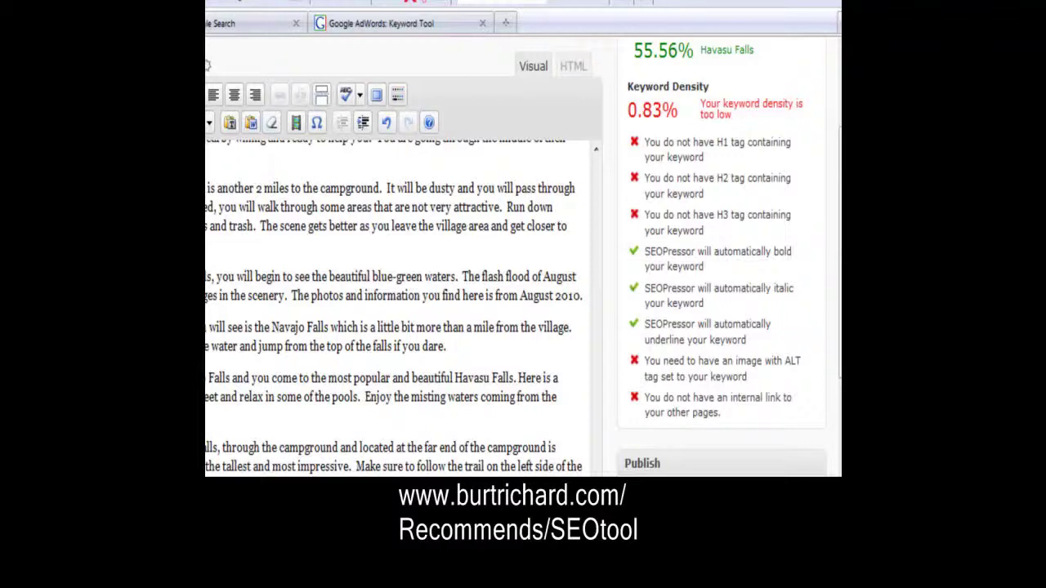
# Review the SEOPressor checklist entries for heading tags, bold, italic and underlined keywords, and the image ALT tag.
pyautogui.moveTo(704, 157); pyautogui.dragTo(645, 156)
pyautogui.moveTo(703, 194); pyautogui.dragTo(717, 178)
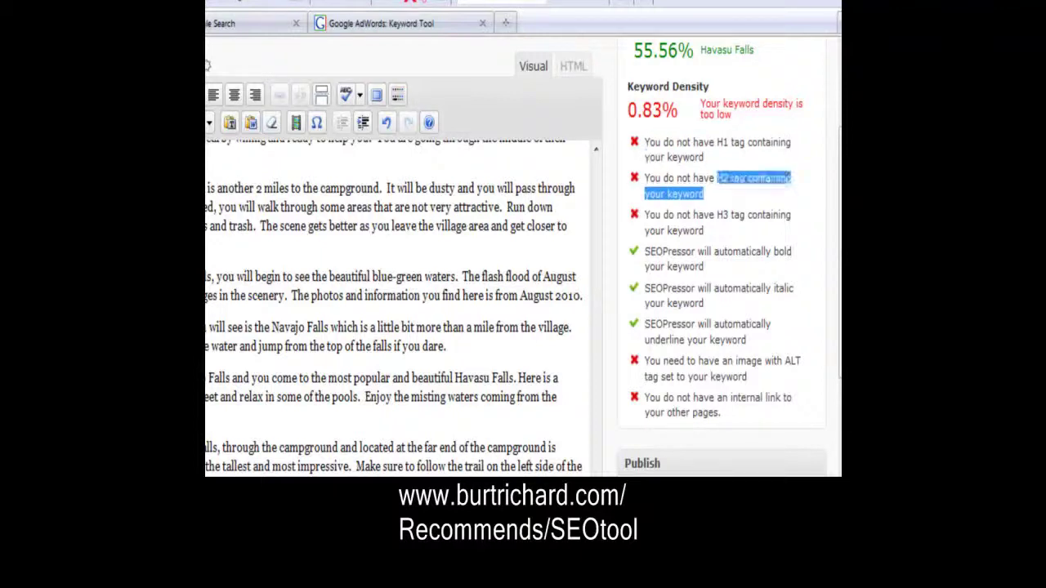
pyautogui.moveTo(715, 215)
pyautogui.mouseDown()
pyautogui.moveTo(739, 214)
pyautogui.moveTo(702, 230)
pyautogui.mouseUp()
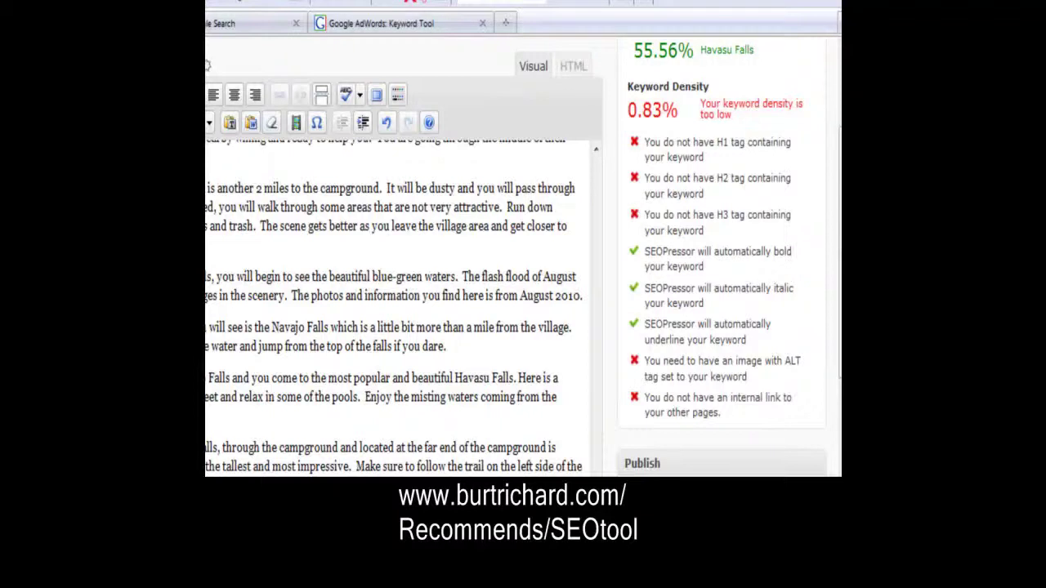
pyautogui.moveTo(791, 252); pyautogui.dragTo(760, 252)
pyautogui.moveTo(760, 288); pyautogui.dragTo(793, 288)
pyautogui.moveTo(645, 339); pyautogui.dragTo(744, 339)
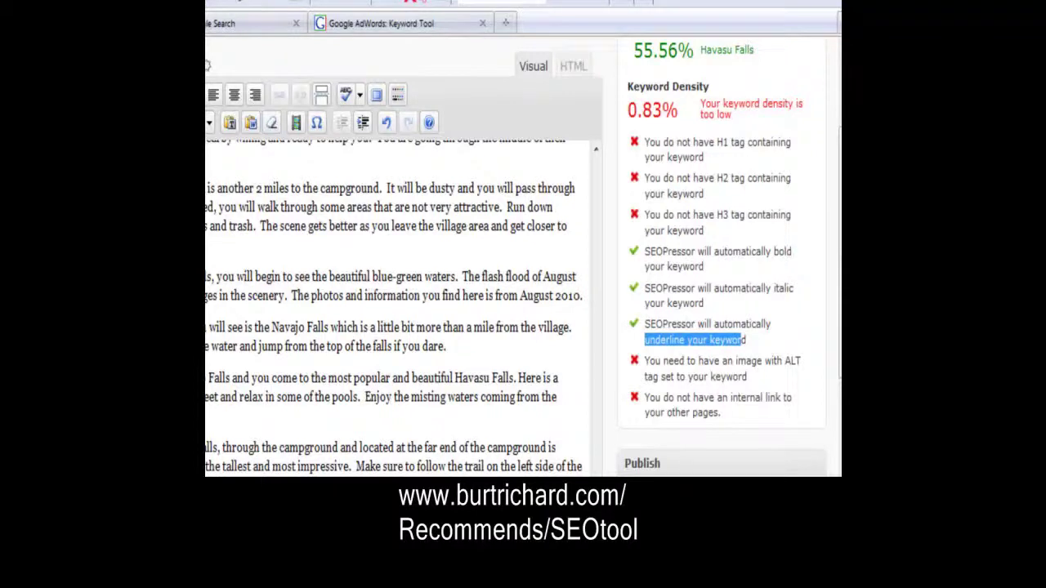
pyautogui.moveTo(645, 360)
pyautogui.mouseDown()
pyautogui.moveTo(800, 364)
pyautogui.moveTo(746, 377)
pyautogui.mouseUp()
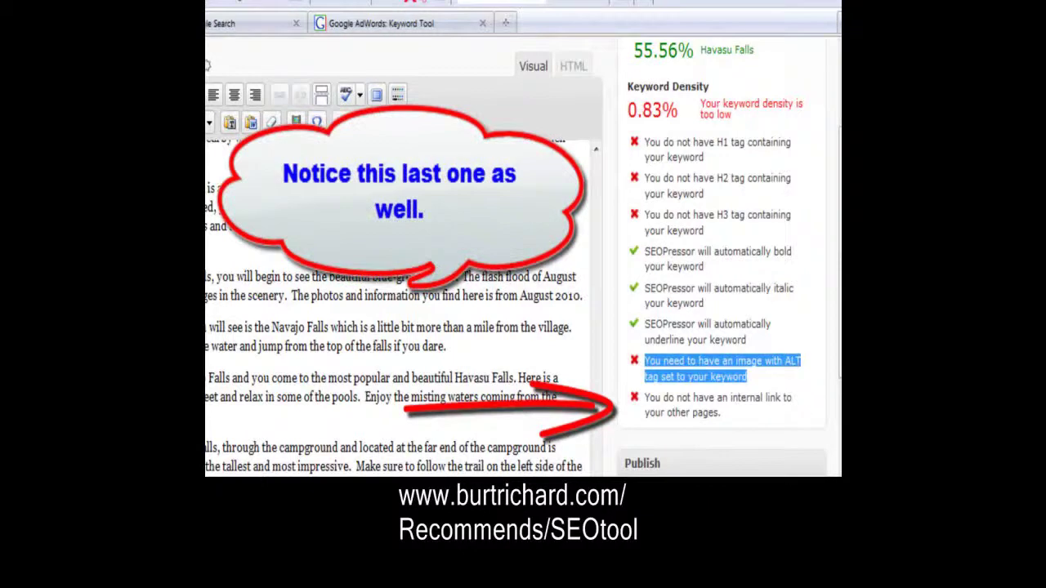
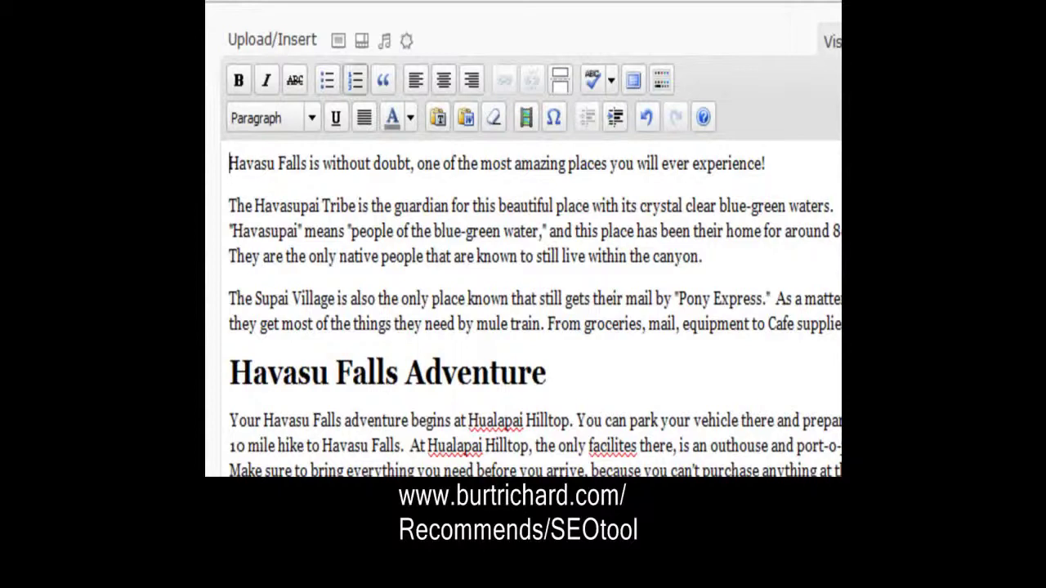
# Upload the image "Havasu Falls Grand Canyon" from the Desktop for use in the post.
pyautogui.click(338, 40)
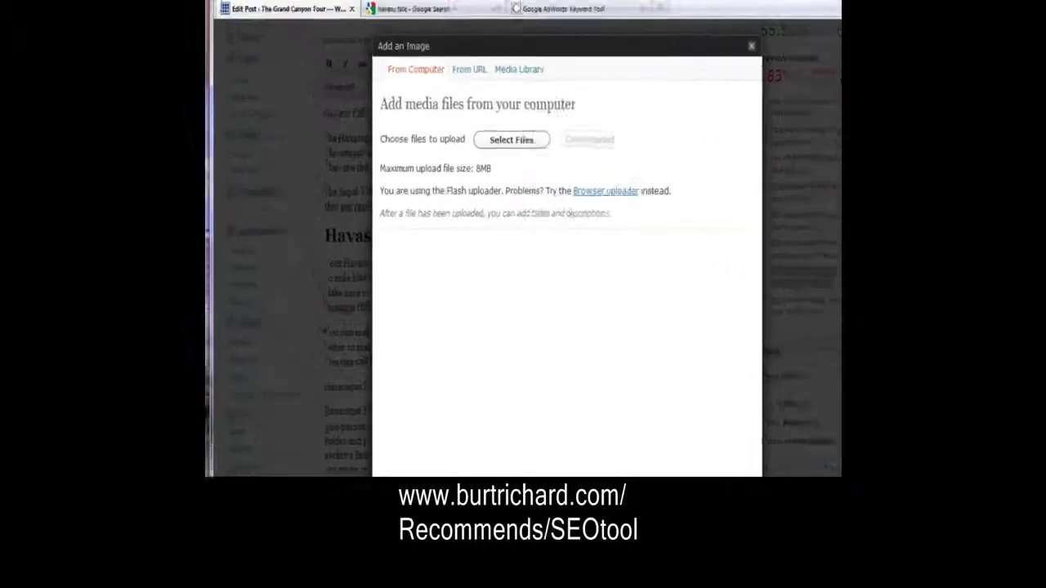
pyautogui.click(500, 129)
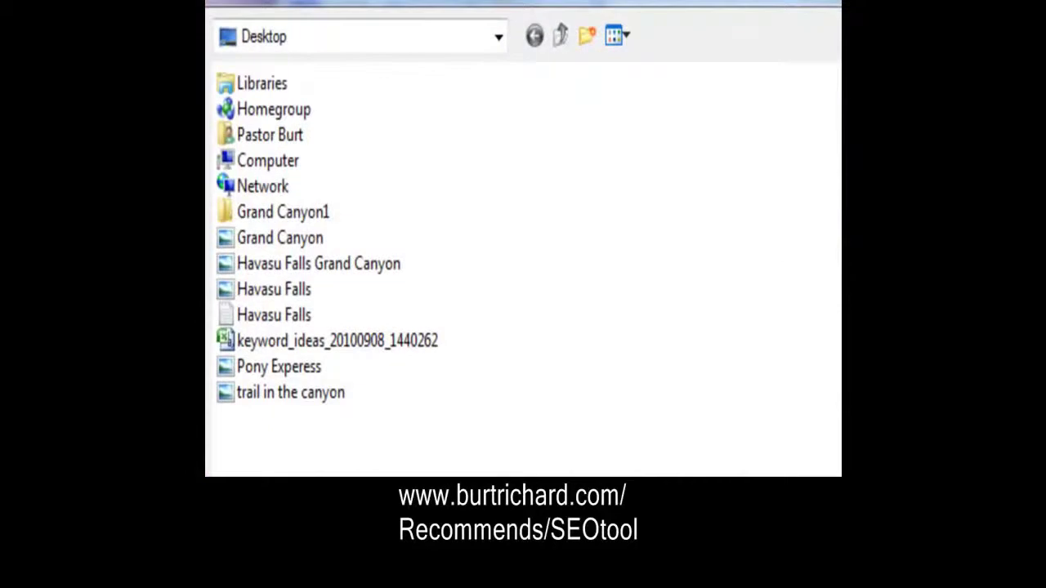
pyautogui.moveTo(449, 293)
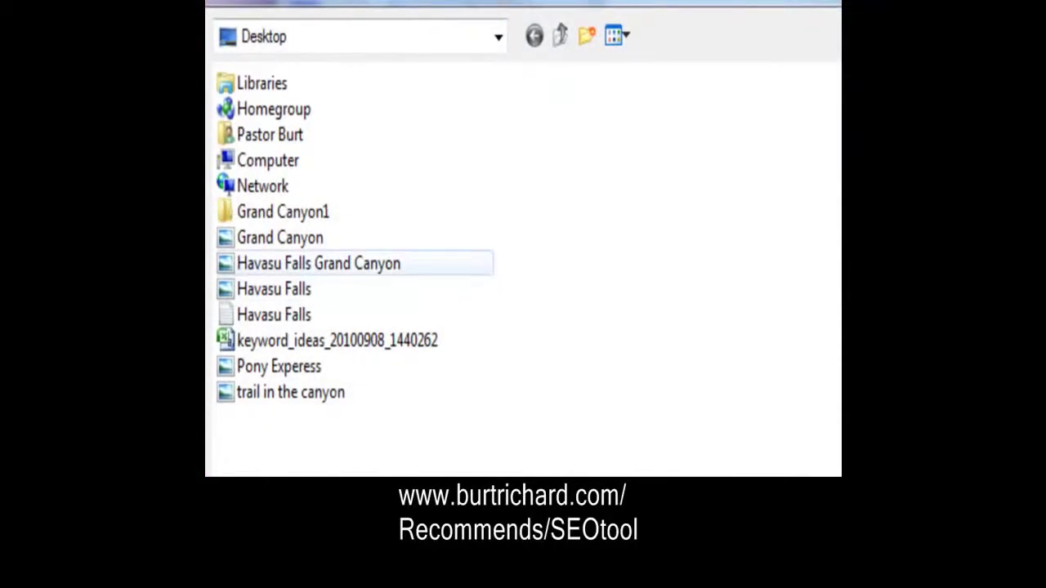
pyautogui.click(441, 263)
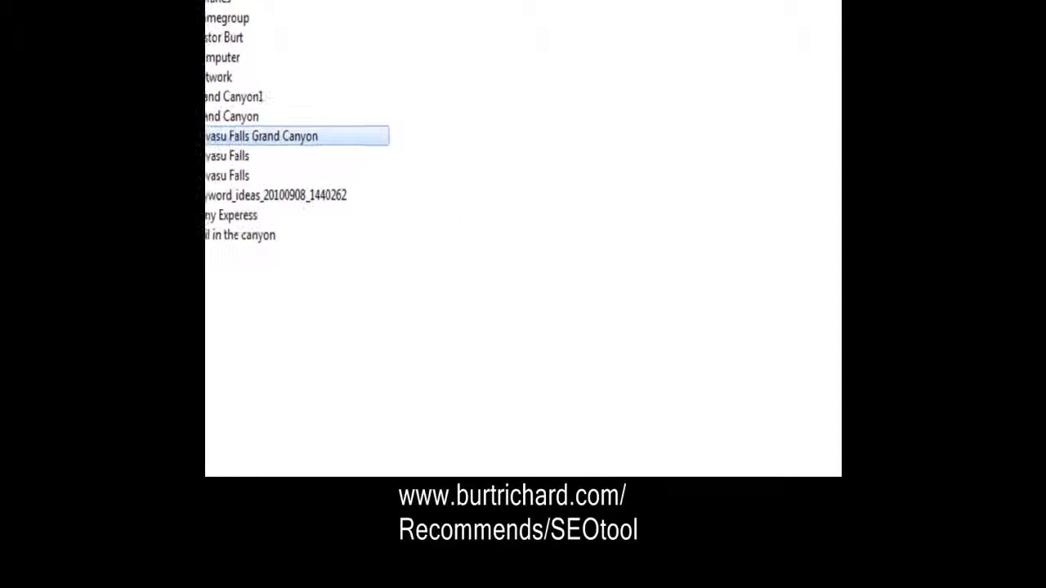
pyautogui.press('Return')
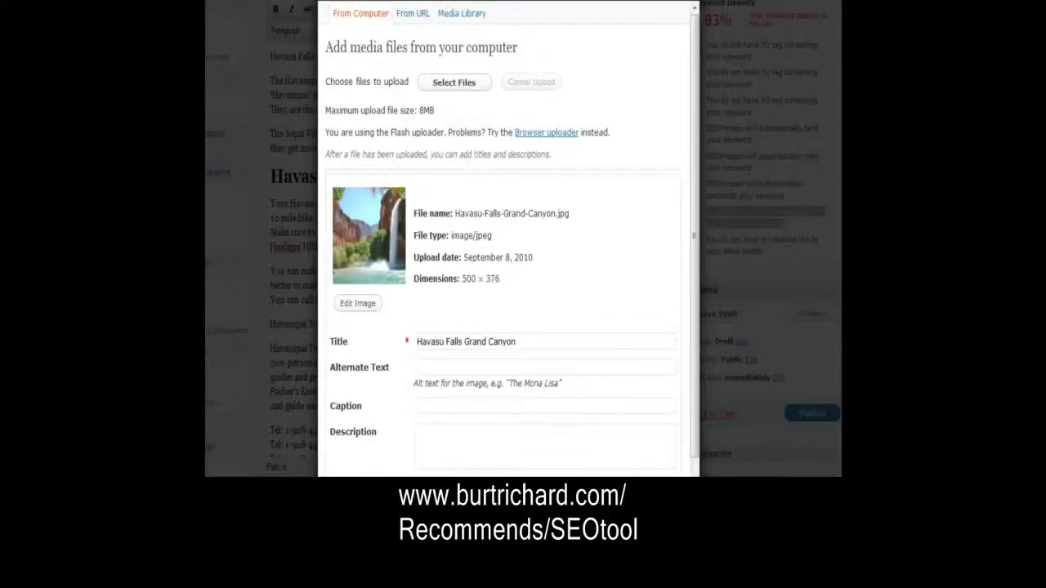
# Copy the image's title "Havasu Falls Grand Canyon" into its alternate text.
pyautogui.scroll(-3, 506, 245)
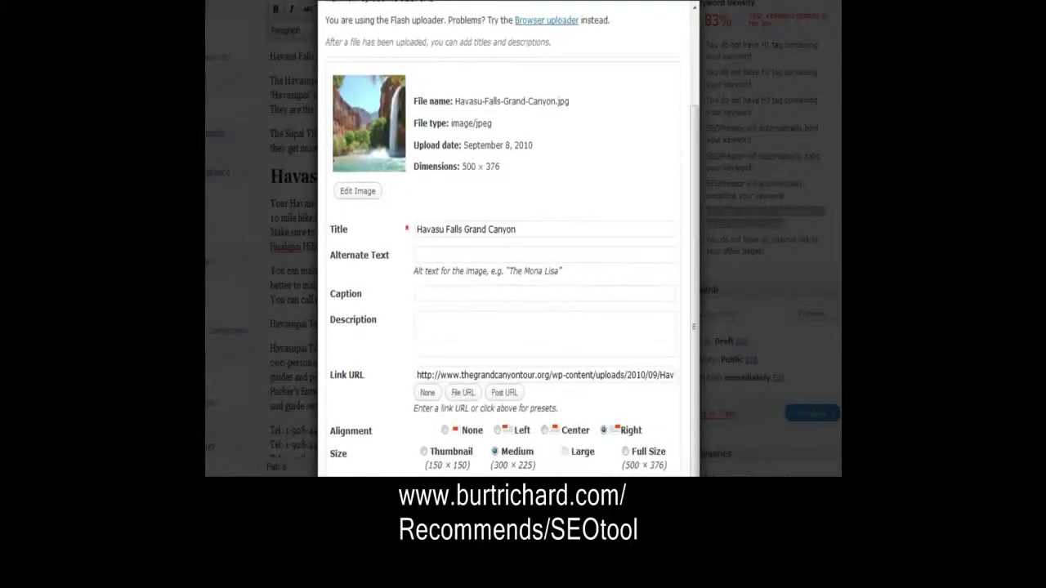
pyautogui.scroll(-3, 506, 245)
pyautogui.scroll(-3, 506, 245)
pyautogui.scroll(4, 768, 245)
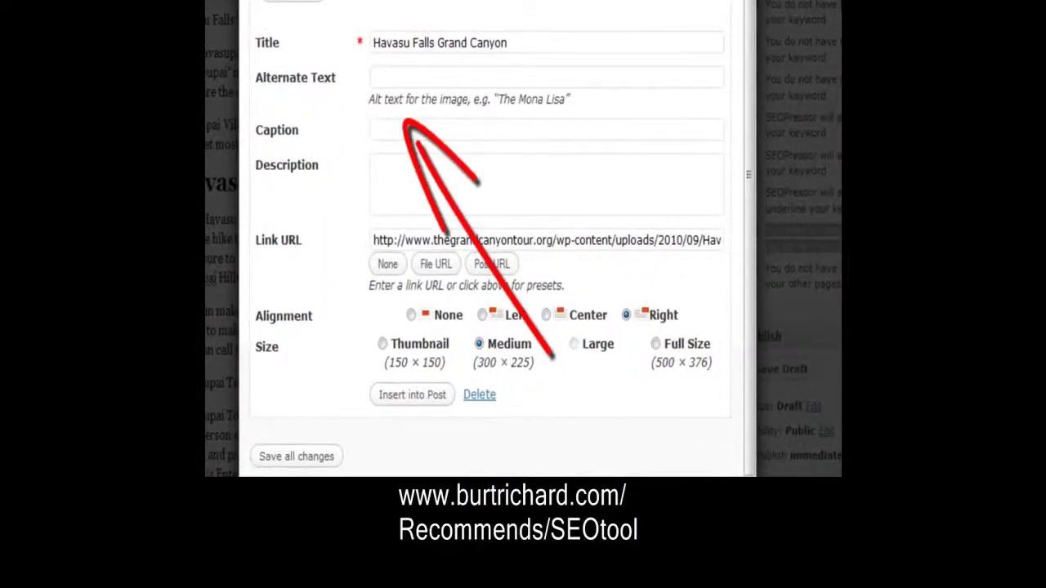
pyautogui.click(435, 42)
pyautogui.hotkey('ctrl', 'a')
pyautogui.rightClick(424, 38)
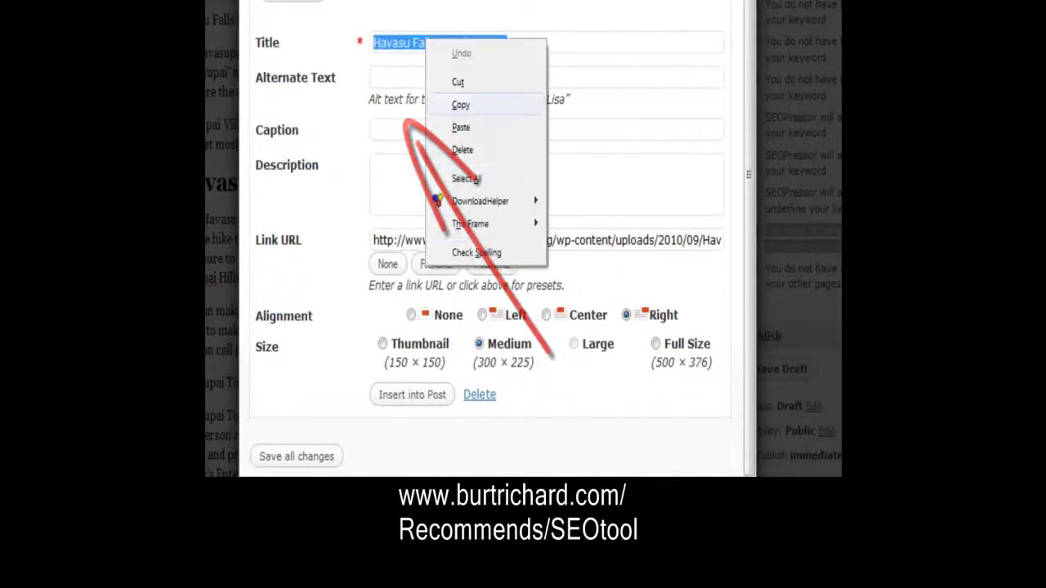
pyautogui.click(462, 105)
pyautogui.click(374, 77)
pyautogui.rightClick(417, 79)
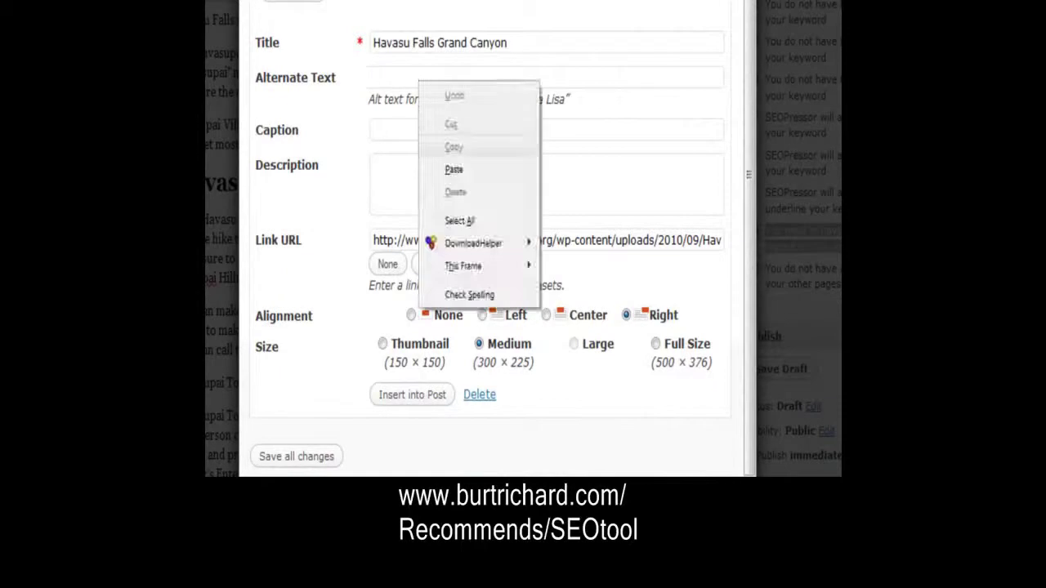
pyautogui.click(453, 170)
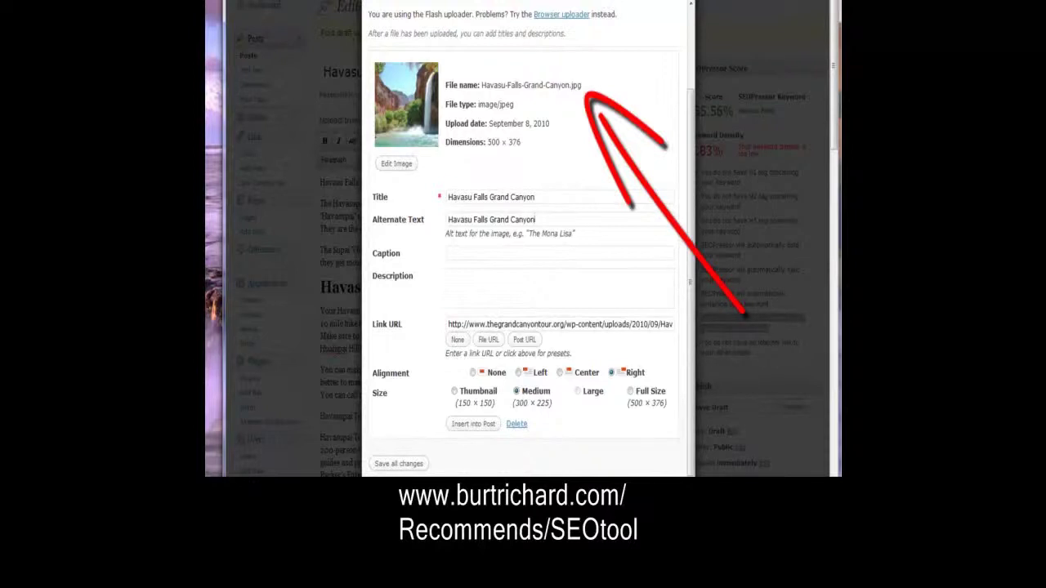
# Give the image the caption "Havasu Falls Grand Canyon" and the description "Havasu Falls is a breath taking place to visit.".
pyautogui.moveTo(581, 85); pyautogui.dragTo(481, 85)
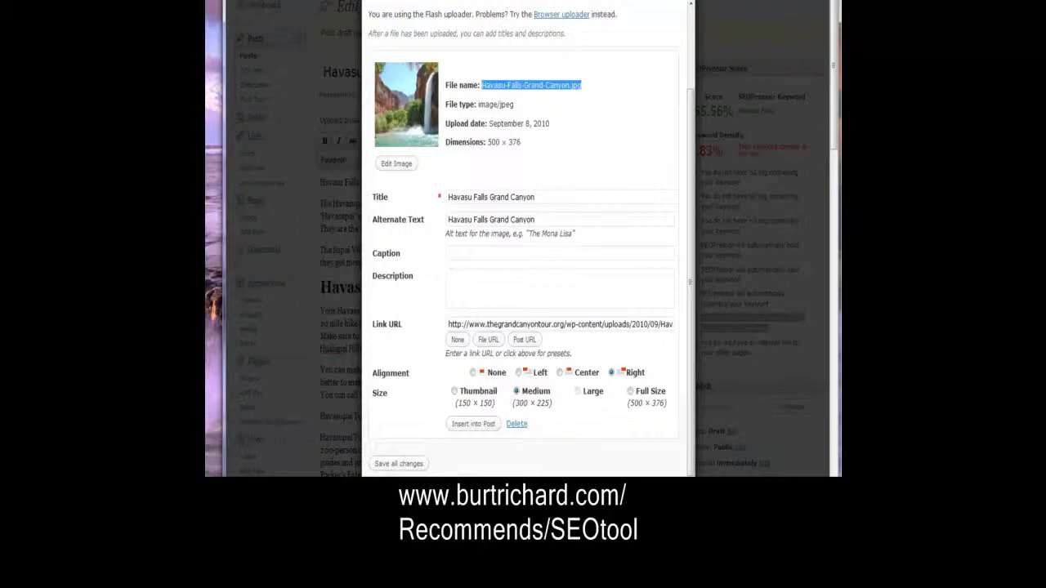
pyautogui.click(448, 253)
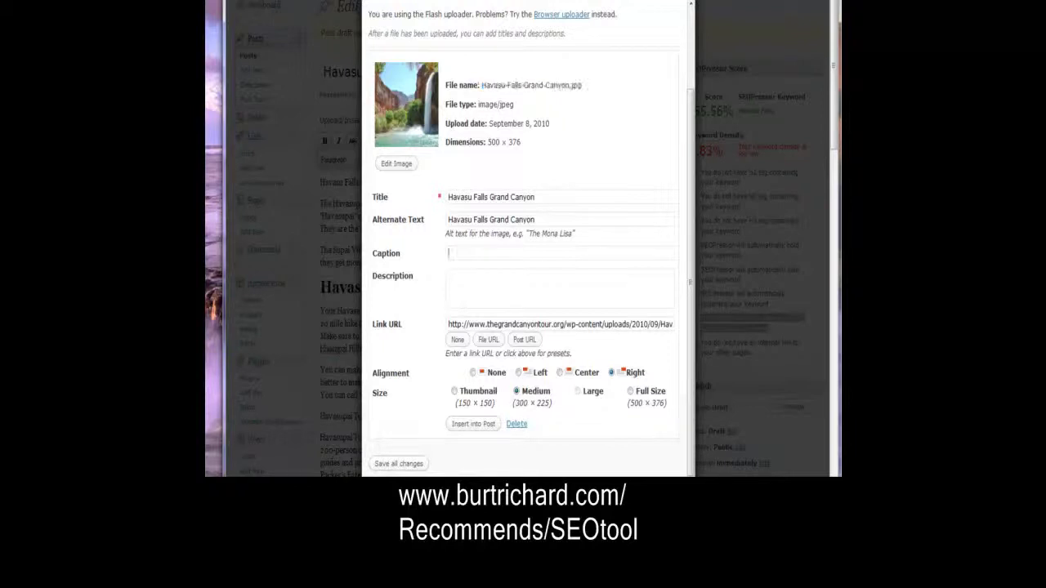
pyautogui.moveTo(448, 220); pyautogui.dragTo(535, 220)
pyautogui.rightClick(485, 224)
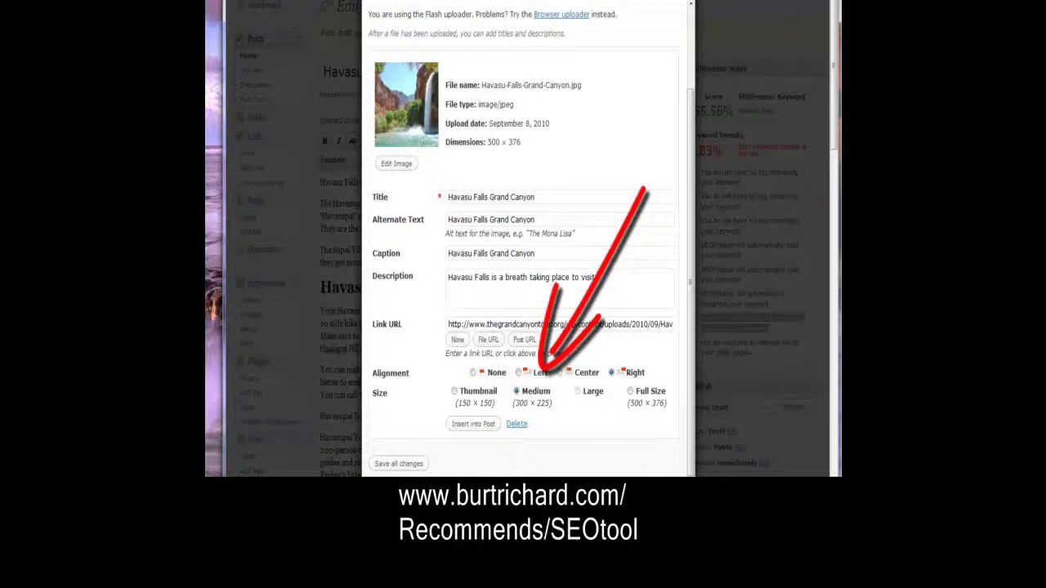
# Set the image's alignment to left and insert it into the post at medium size.
pyautogui.click(519, 373)
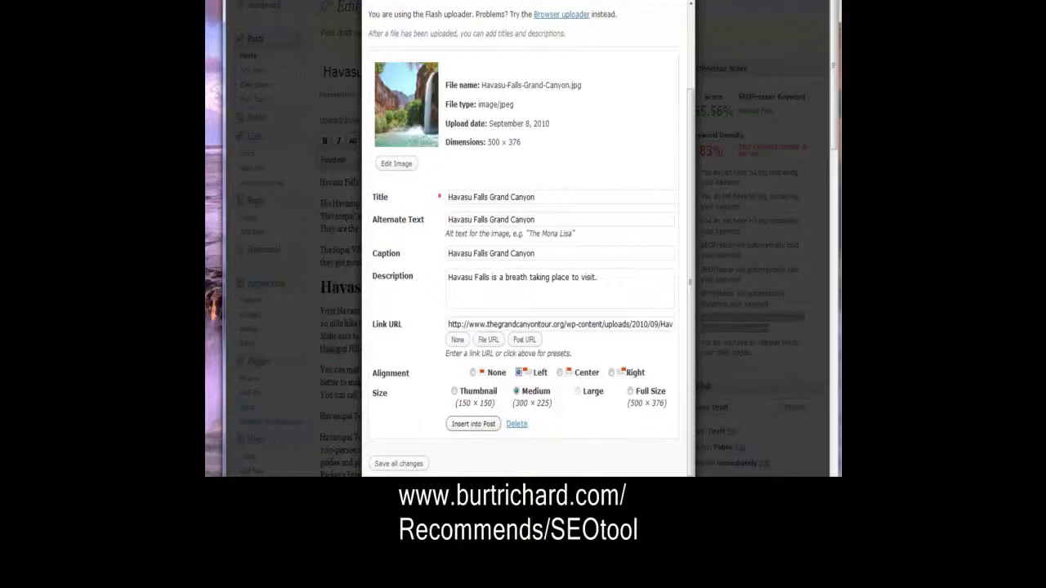
pyautogui.click(473, 423)
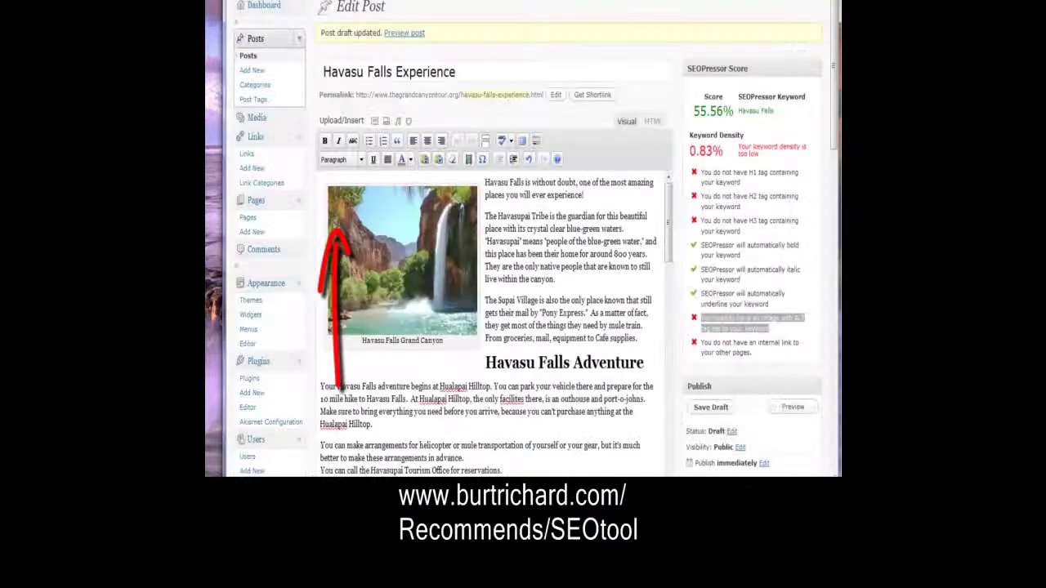
# Set the inserted waterfall image's link to open in a new window in its advanced link settings.
pyautogui.click(402, 260)
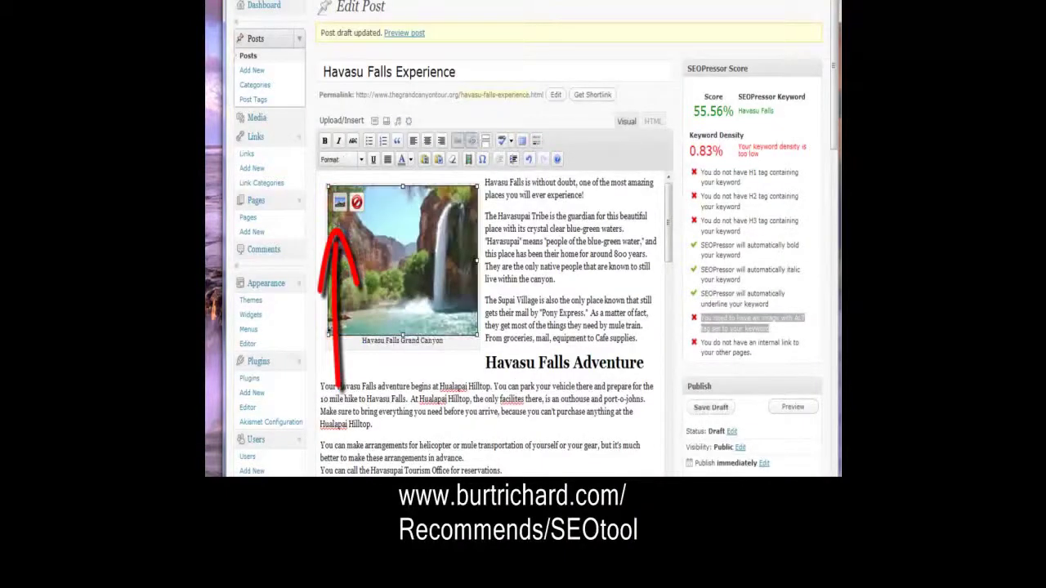
pyautogui.click(340, 201)
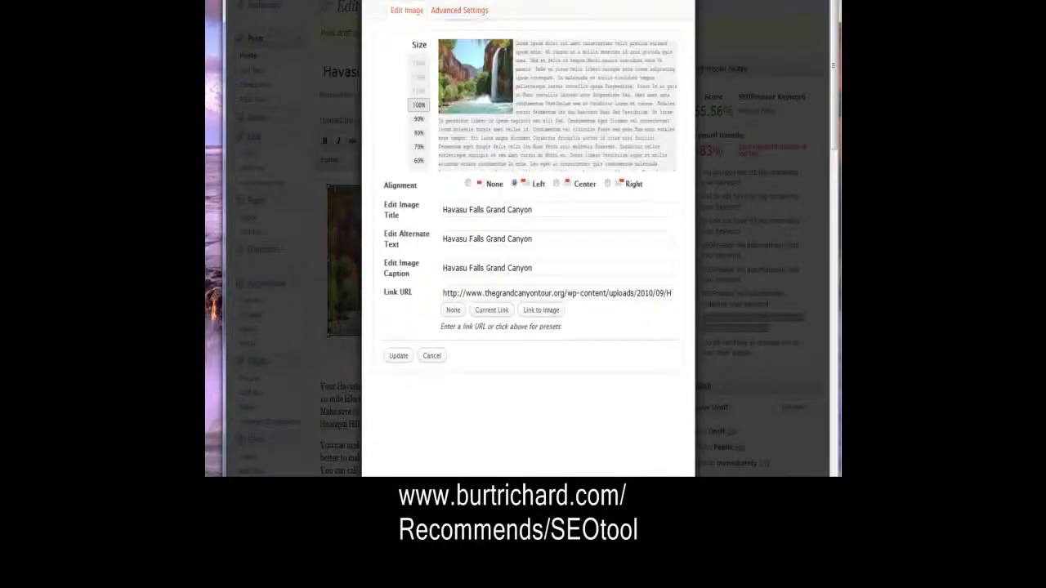
pyautogui.click(459, 10)
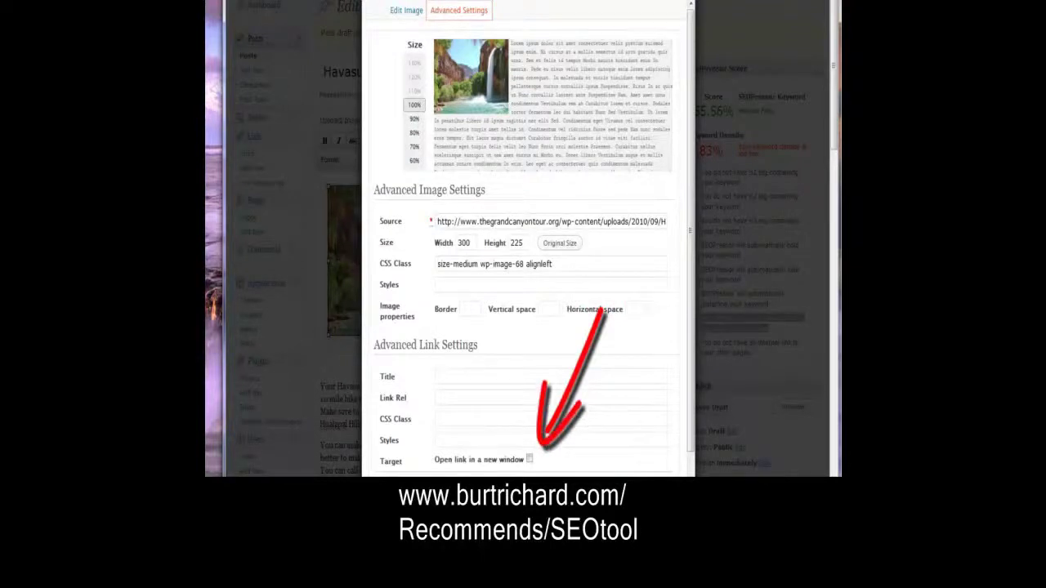
pyautogui.click(529, 458)
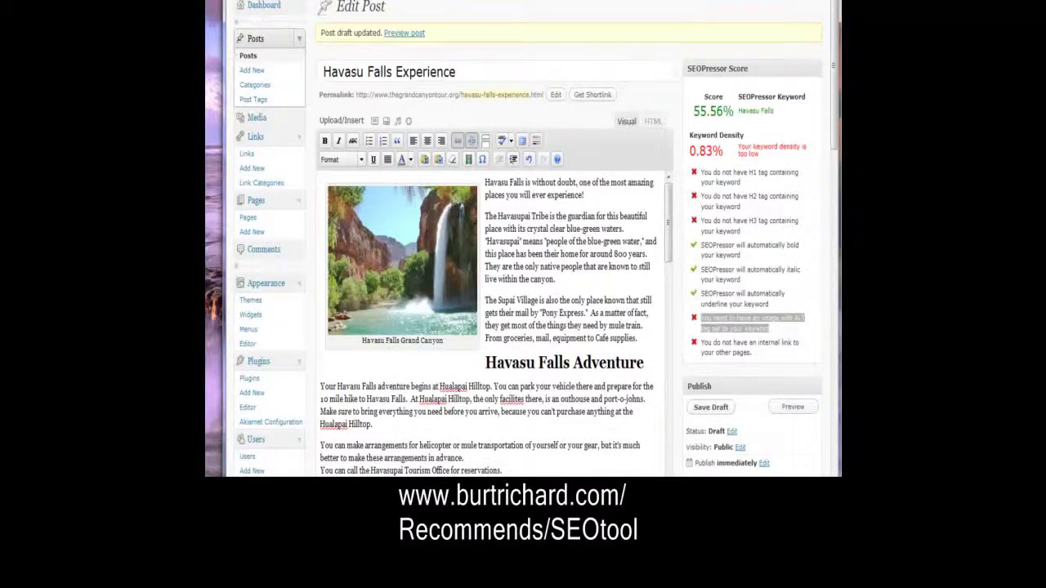
# Save the draft with its new image and publish the post.
pyautogui.scroll(-5, 490, 327)
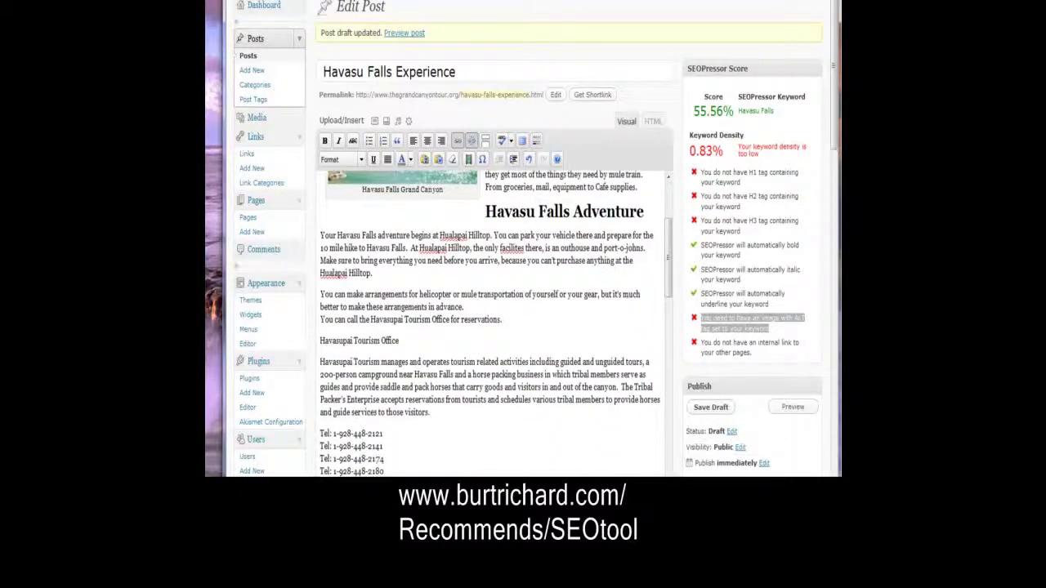
pyautogui.scroll(5, 491, 327)
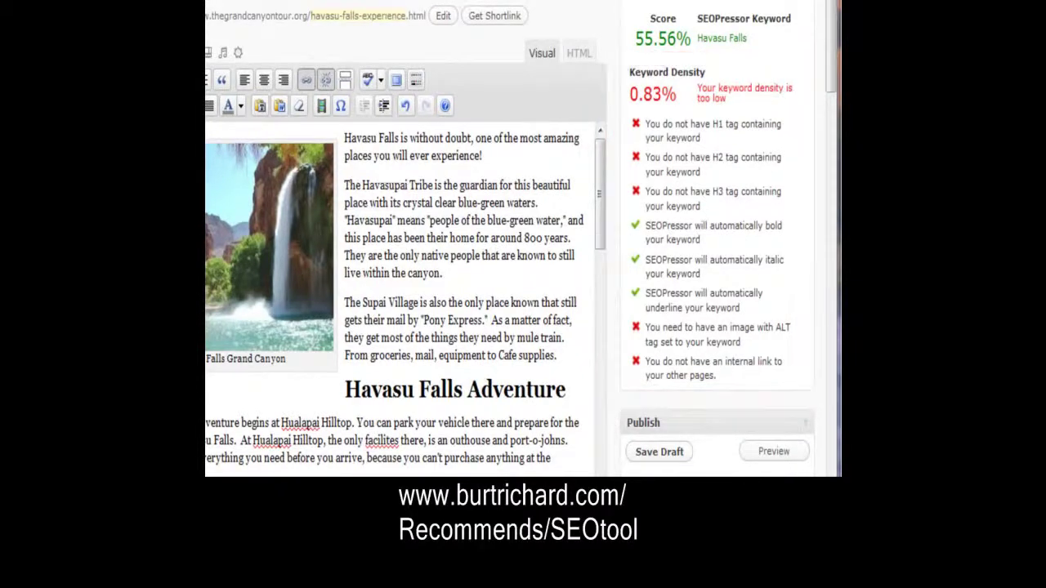
pyautogui.click(658, 451)
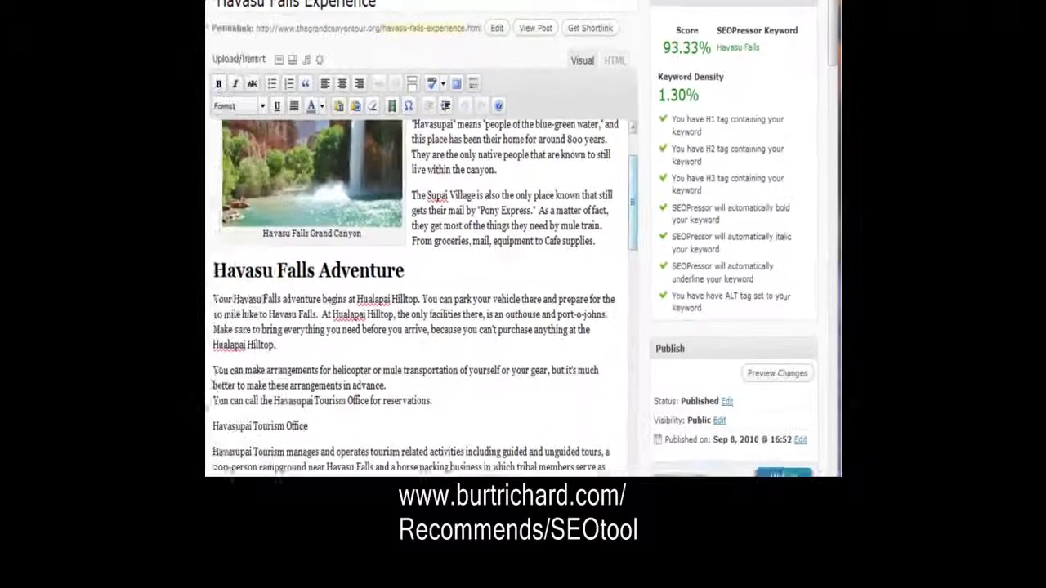
# Add the line "Don't forget to check out some of the trails you hike." above the closing heading at the end of the post.
pyautogui.scroll(-15, 425, 295)
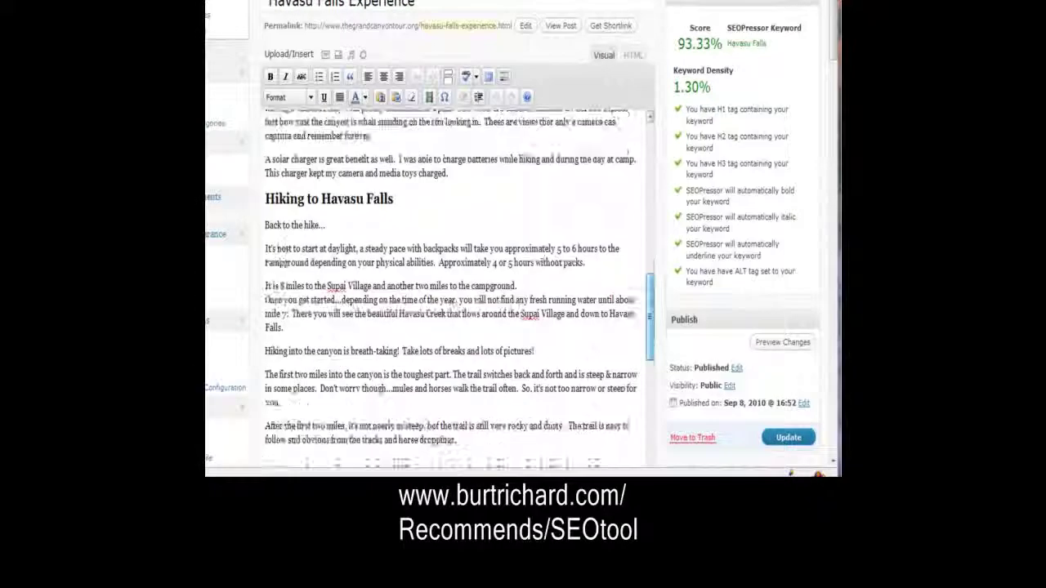
pyautogui.scroll(-10, 450, 286)
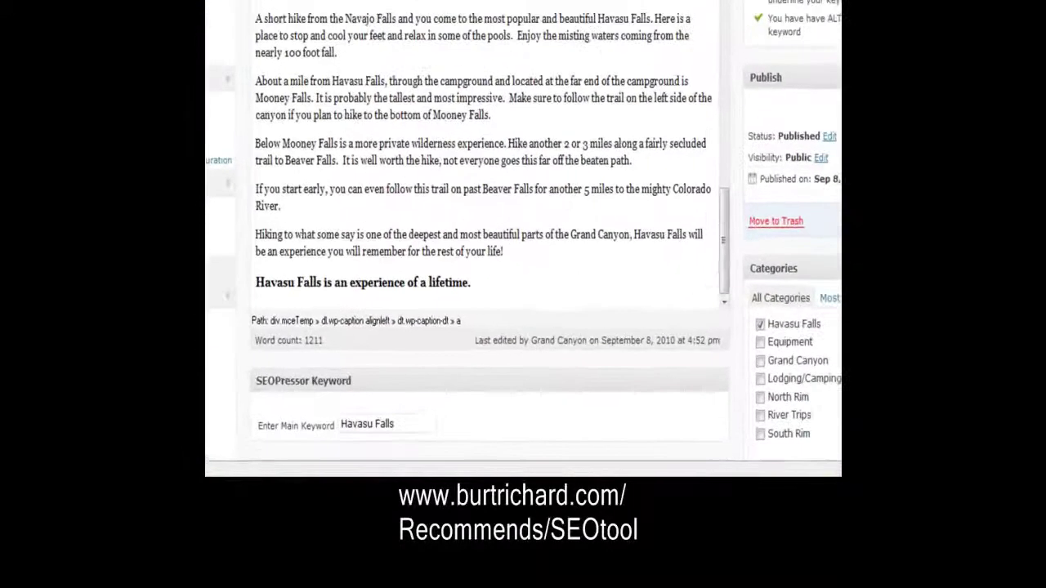
pyautogui.click(471, 291)
pyautogui.press('Return')
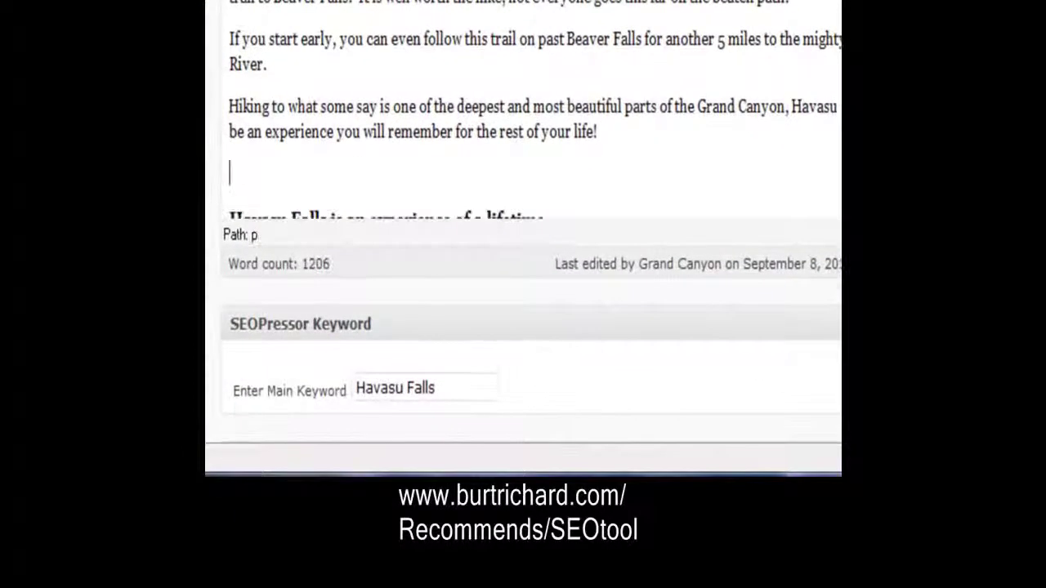
pyautogui.scroll(-1, 523, 110)
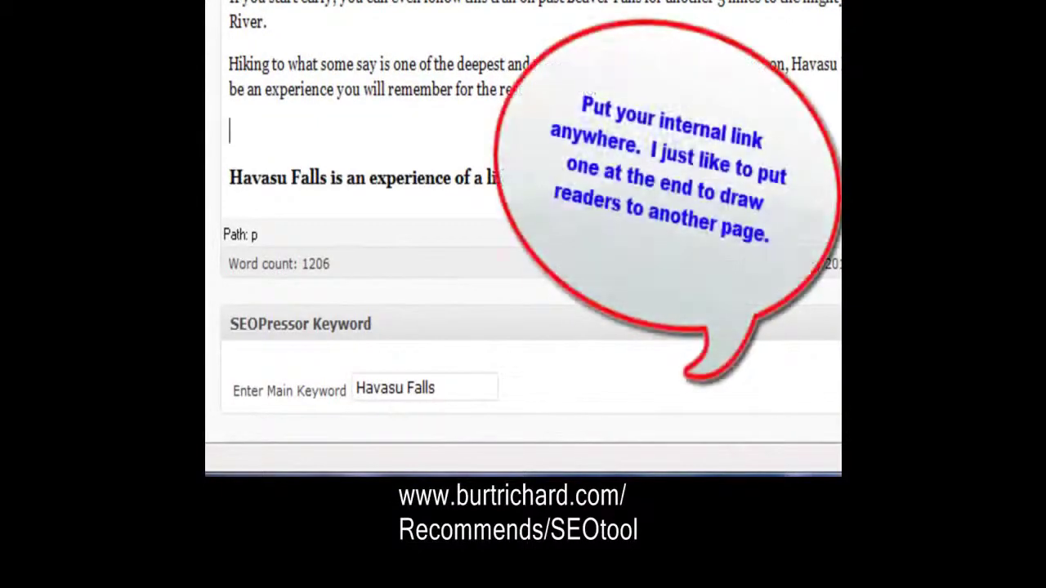
pyautogui.hotkey('ctrl', 'v')
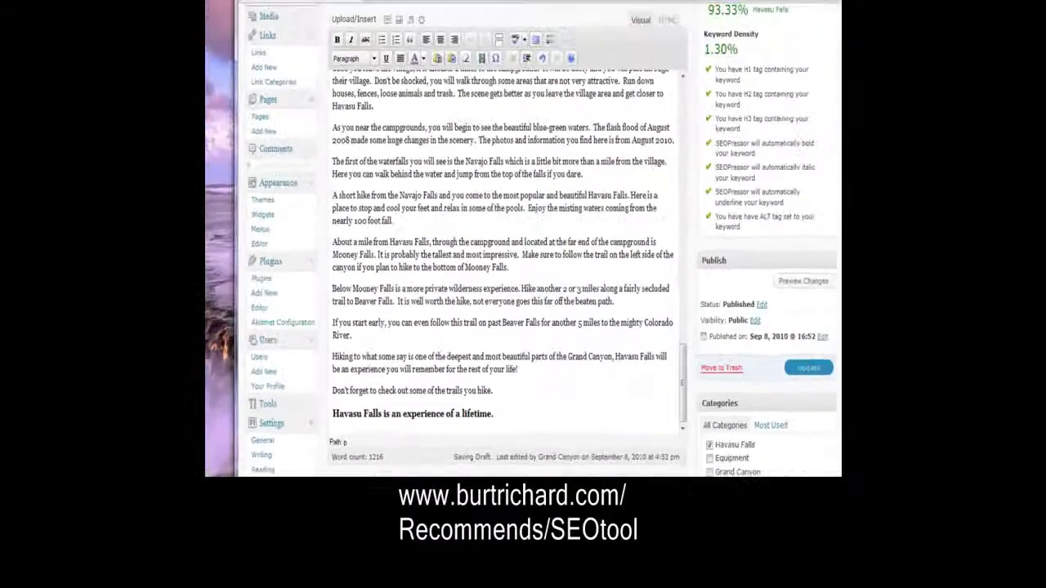
# Open the Grand Canyon Tour site in a new tab, copy the North Rim page's link address and return to the post editor.
pyautogui.scroll(10, 503, 261)
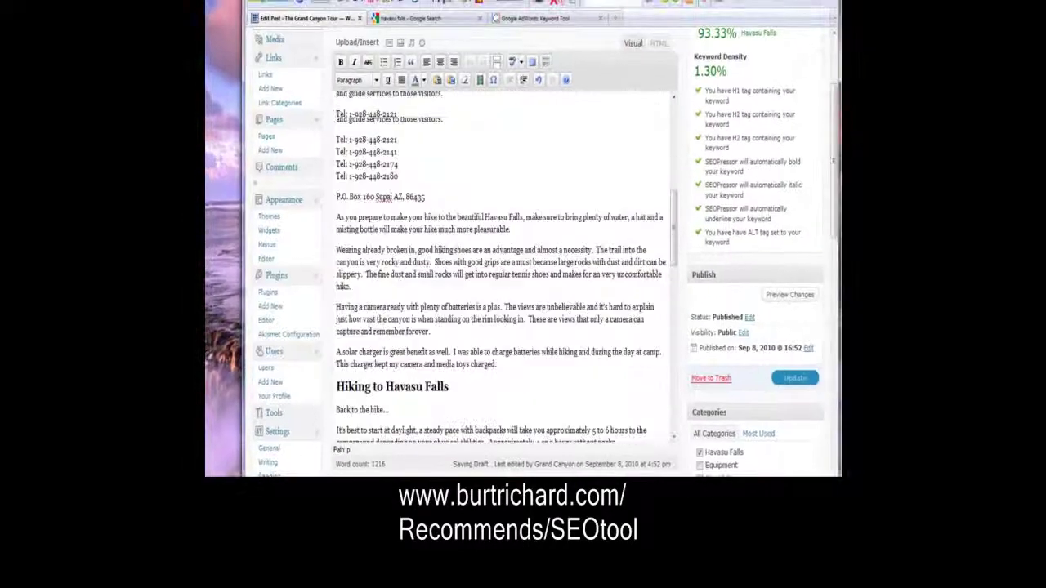
pyautogui.scroll(5, 502, 245)
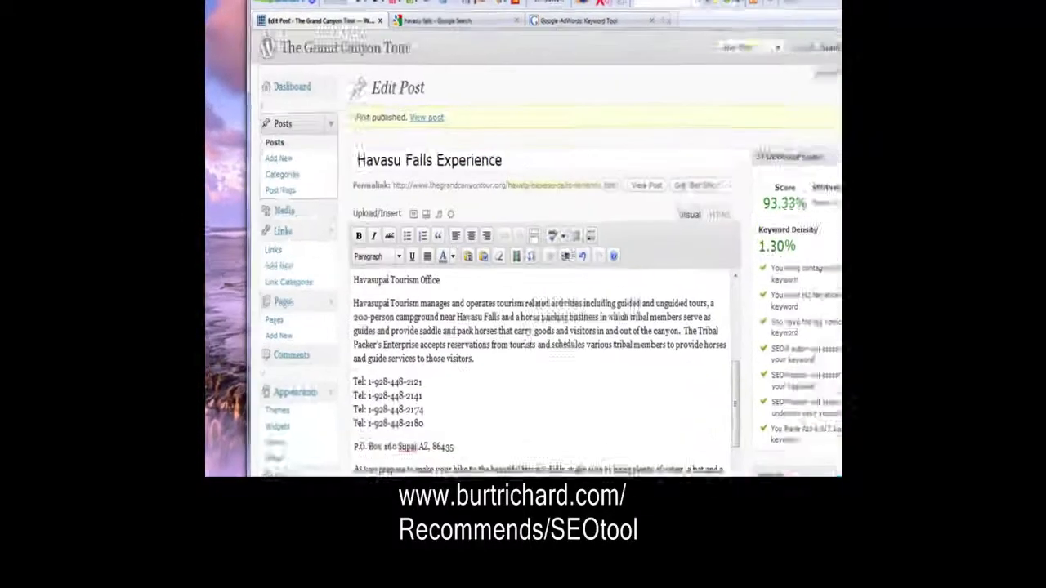
pyautogui.rightClick(443, 88)
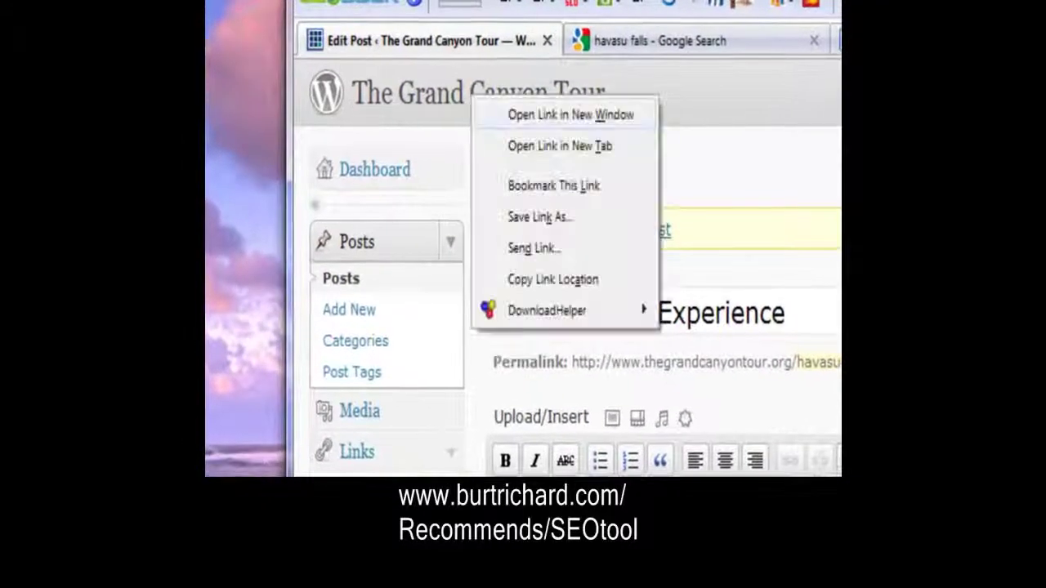
pyautogui.click(559, 145)
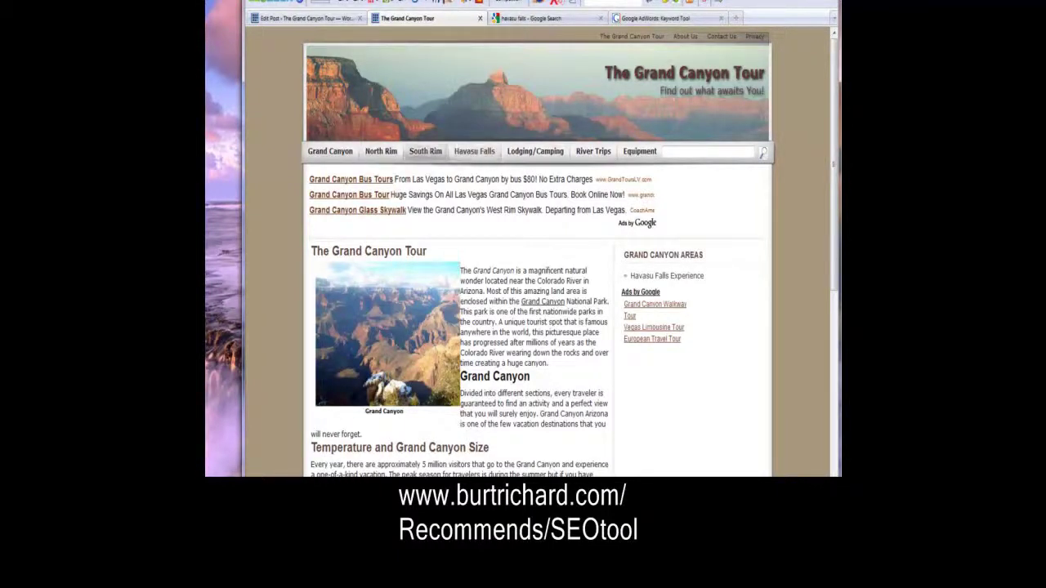
pyautogui.rightClick(384, 154)
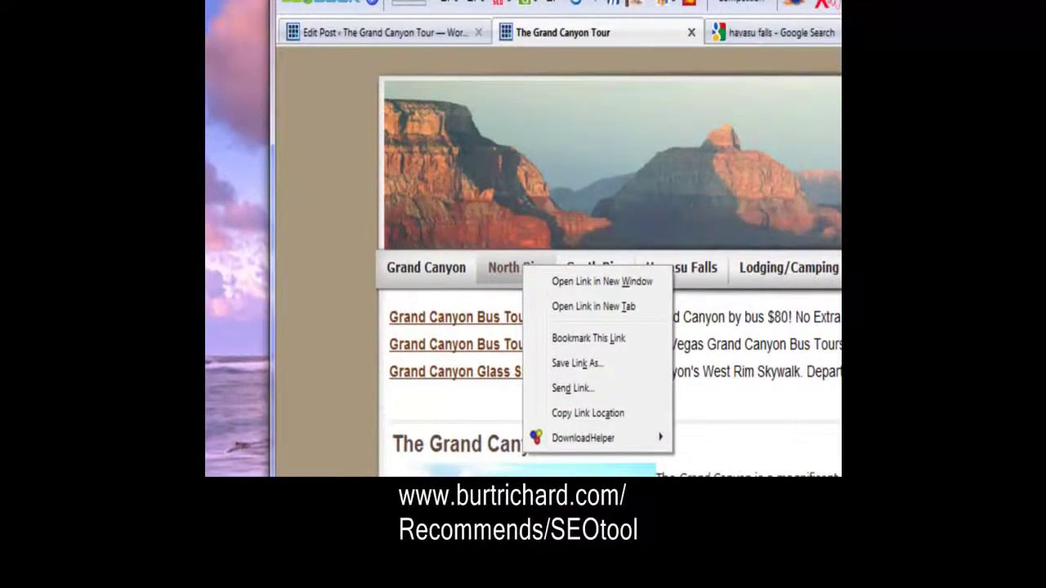
pyautogui.click(587, 413)
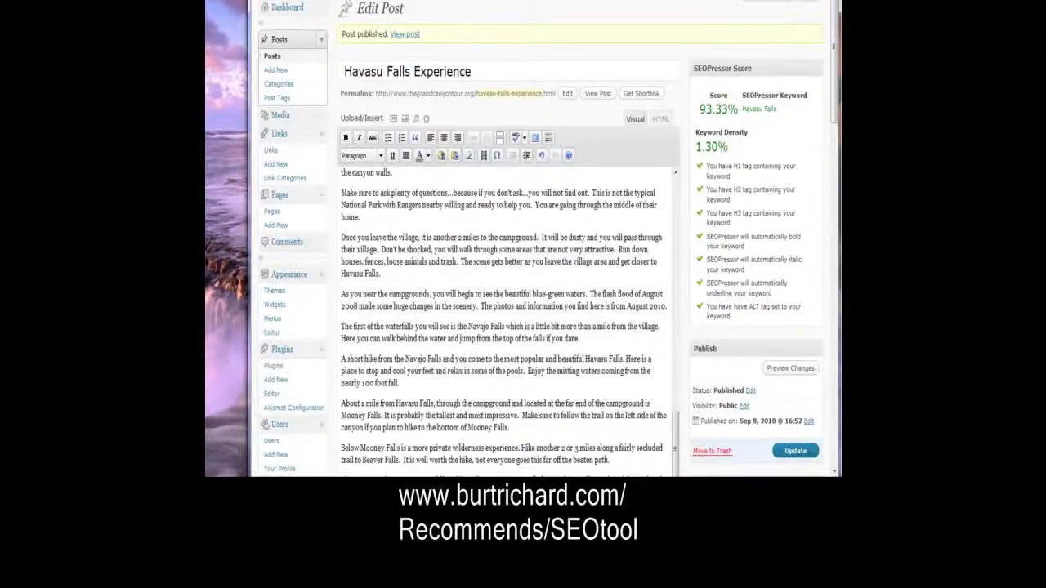
pyautogui.scroll(-8, 506, 245)
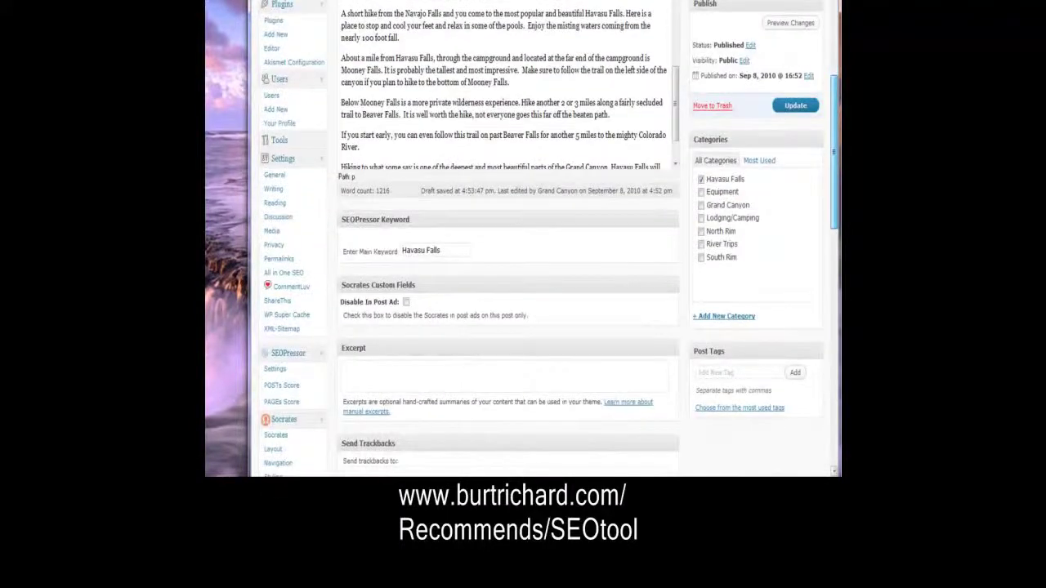
# Link the words "trails you hike" above the closing heading to the copied North Rim category address, leaving the link target not set.
pyautogui.scroll(-2, 506, 90)
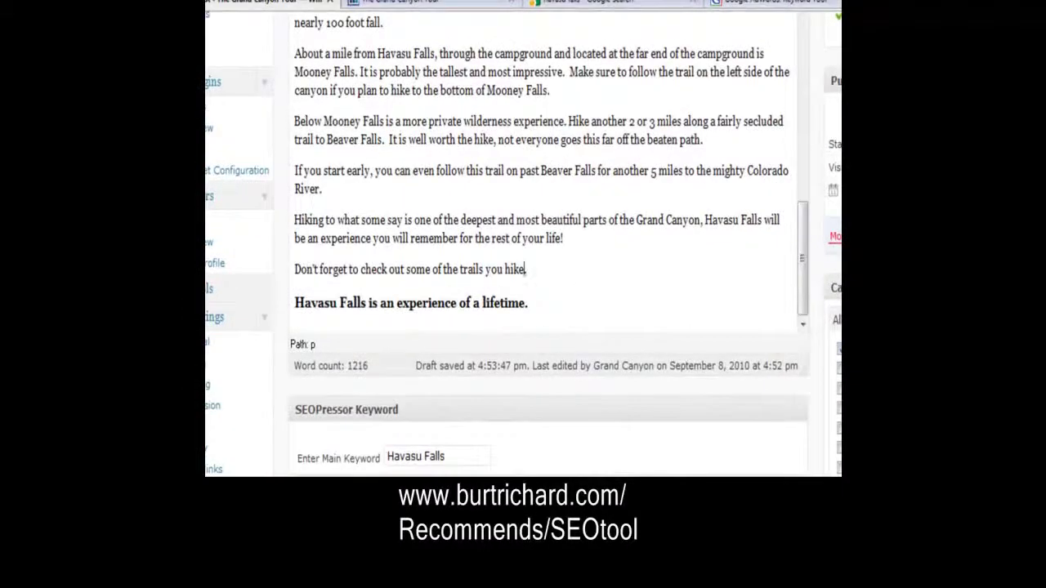
pyautogui.scroll(7, 547, 245)
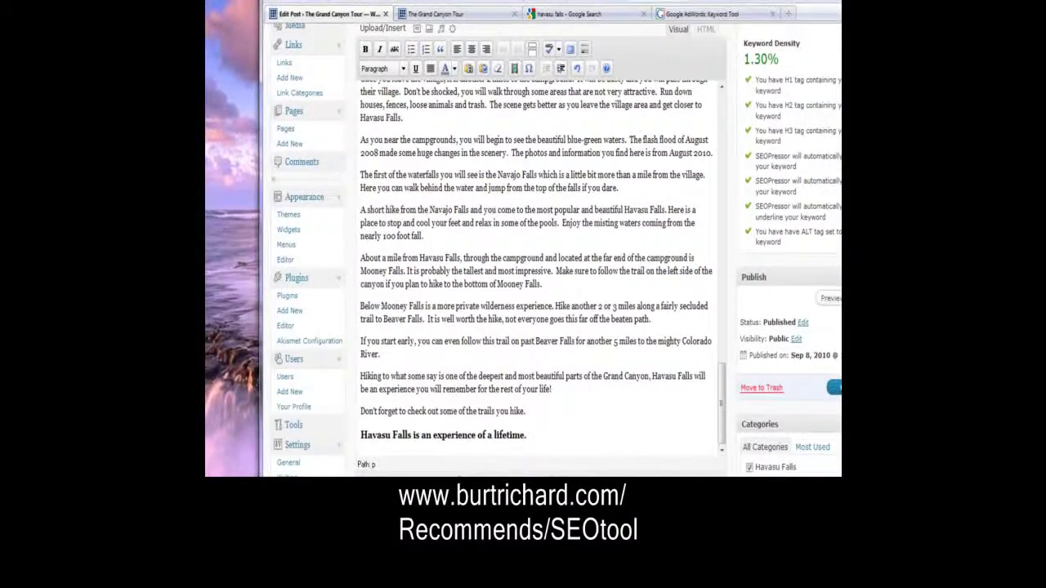
pyautogui.moveTo(524, 411); pyautogui.dragTo(478, 411)
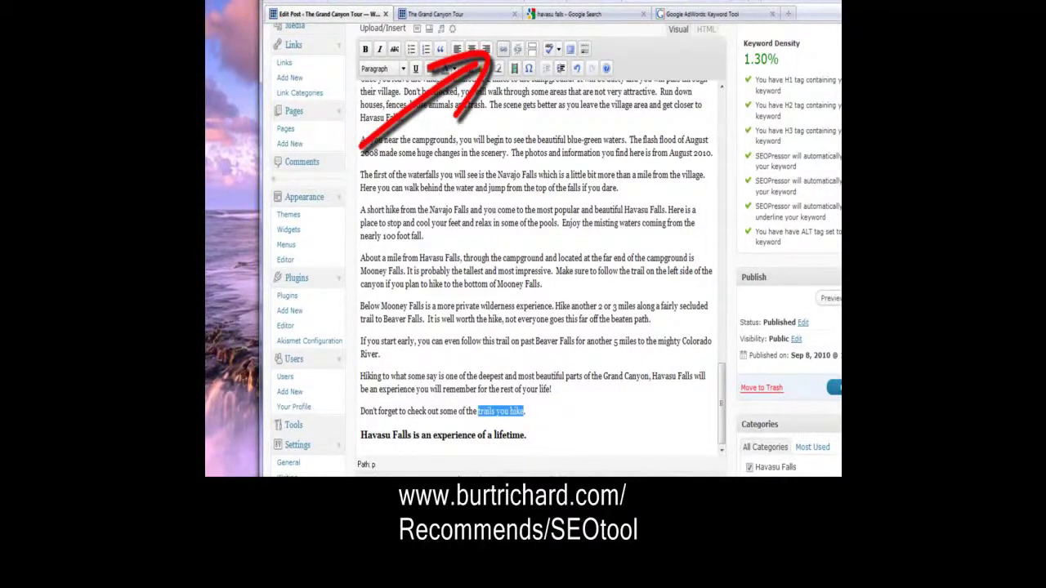
pyautogui.click(503, 49)
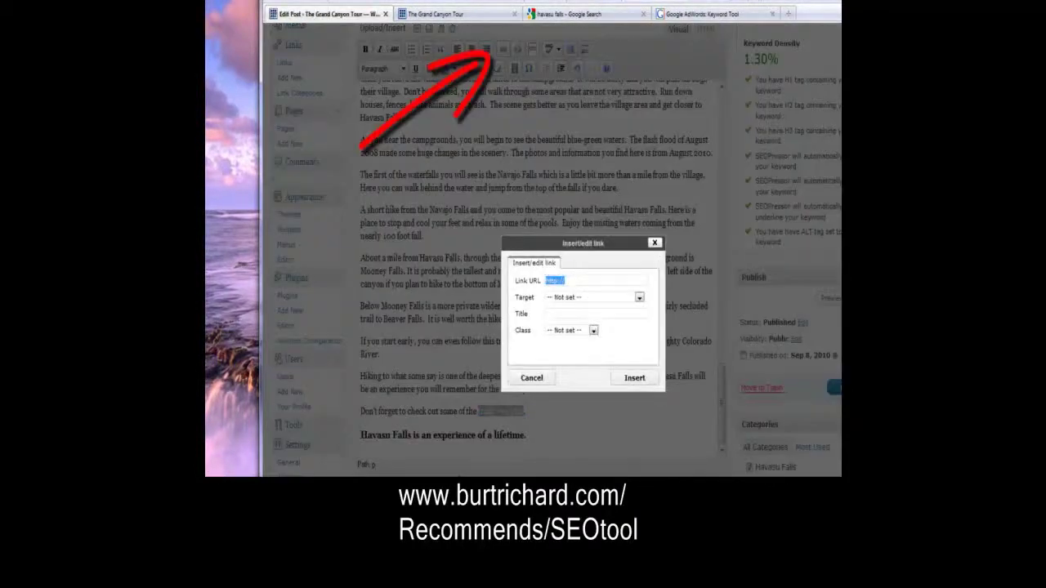
pyautogui.rightClick(562, 281)
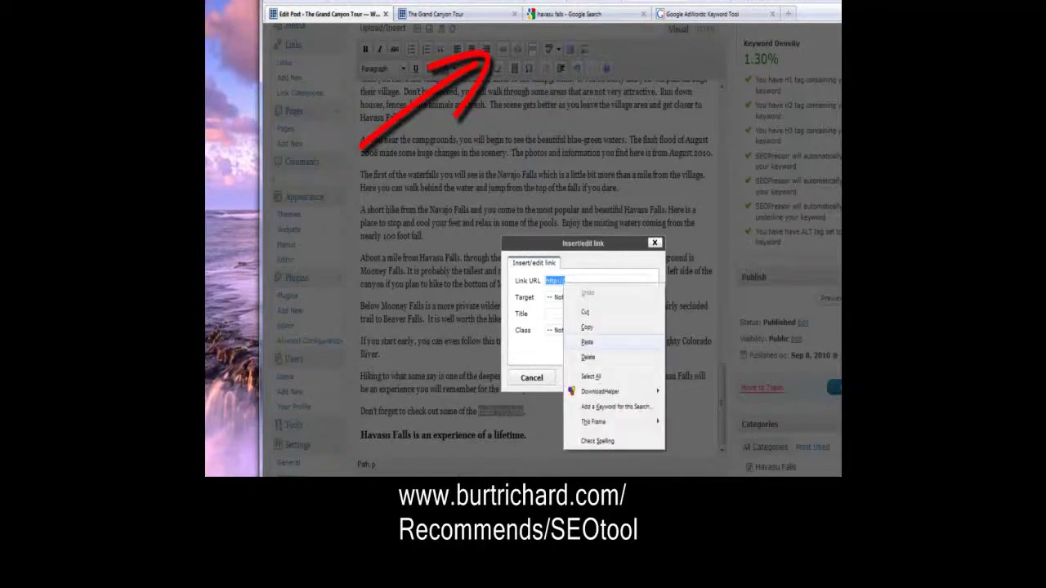
pyautogui.click(621, 342)
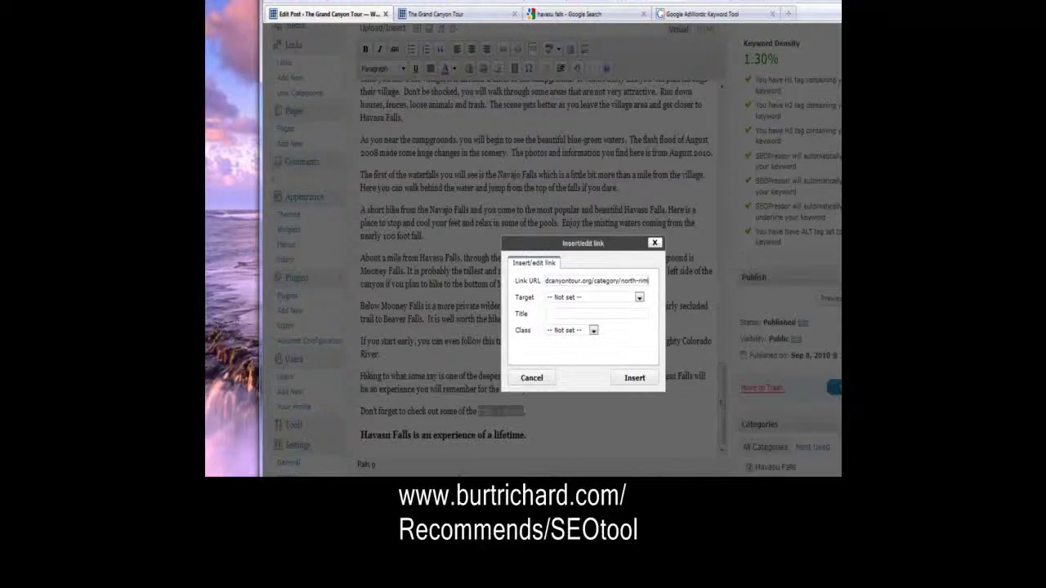
pyautogui.click(639, 297)
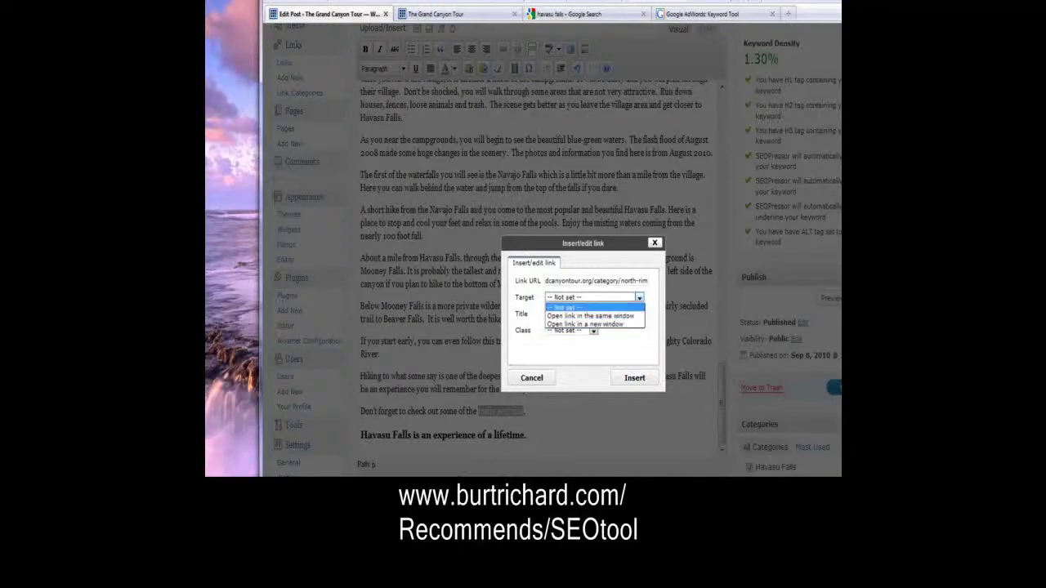
pyautogui.click(572, 308)
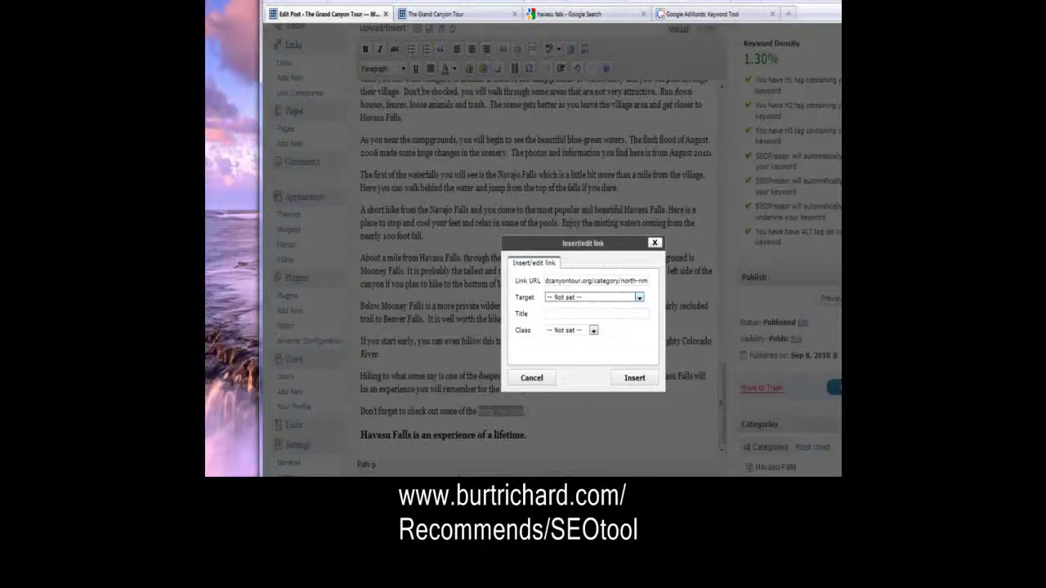
pyautogui.click(633, 378)
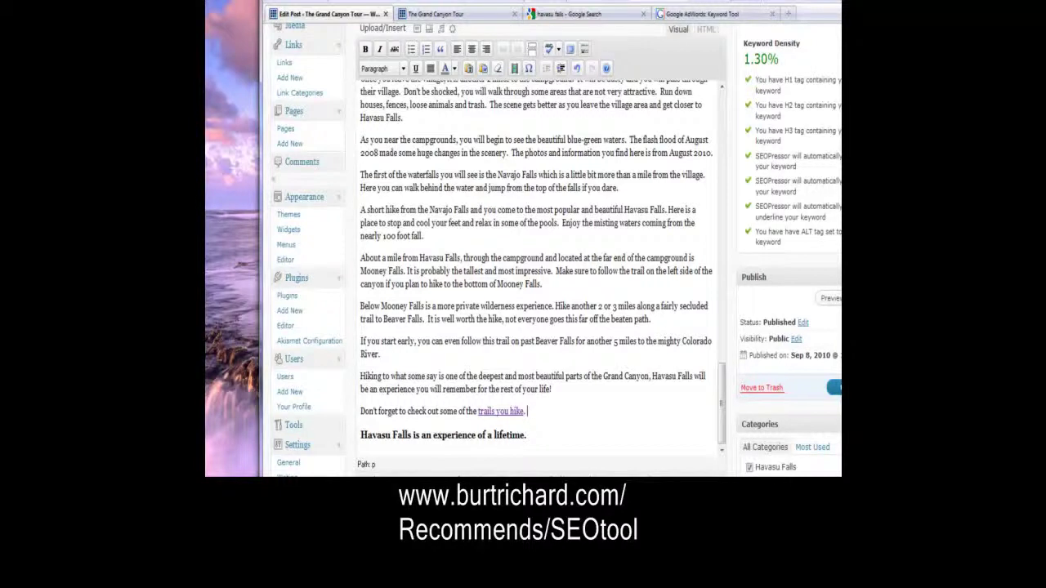
# Review the published Havasu Falls Experience post, including its headings, trails link and linked waterfall image, and return to the post editor.
pyautogui.scroll(-2, 552, 245)
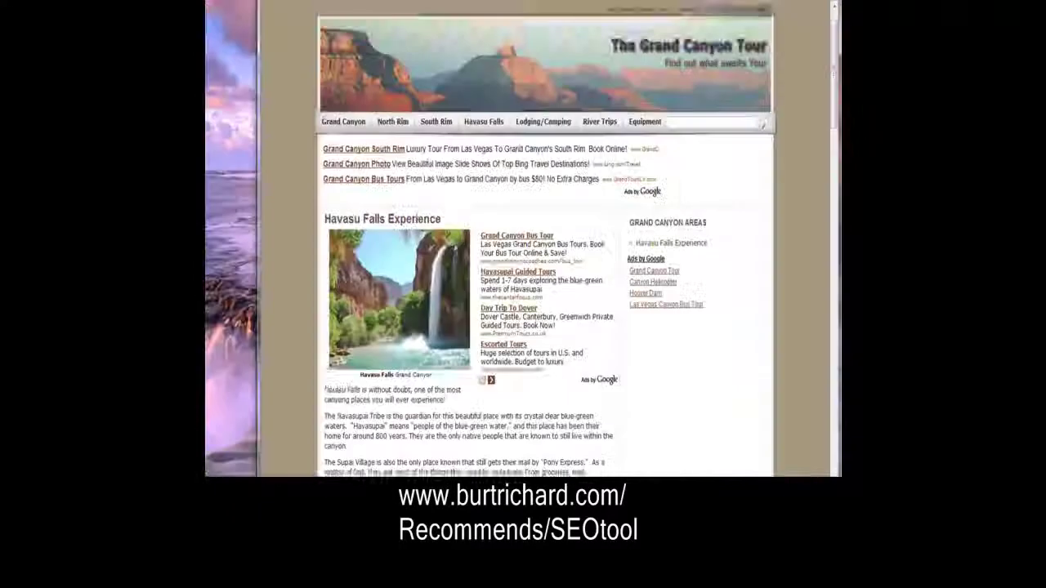
pyautogui.scroll(-3, 539, 245)
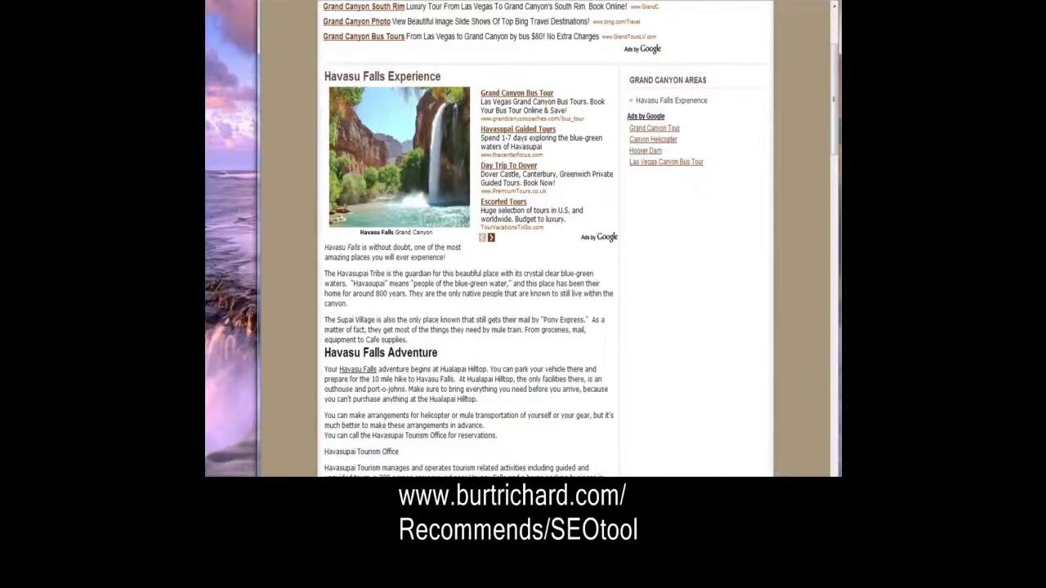
pyautogui.scroll(-2, 539, 245)
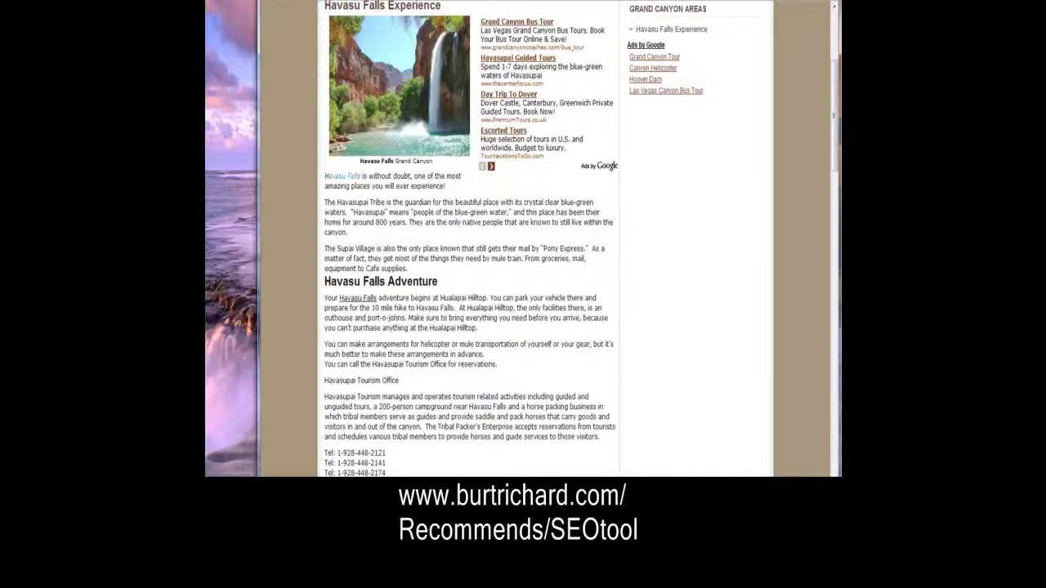
pyautogui.scroll(-4, 540, 245)
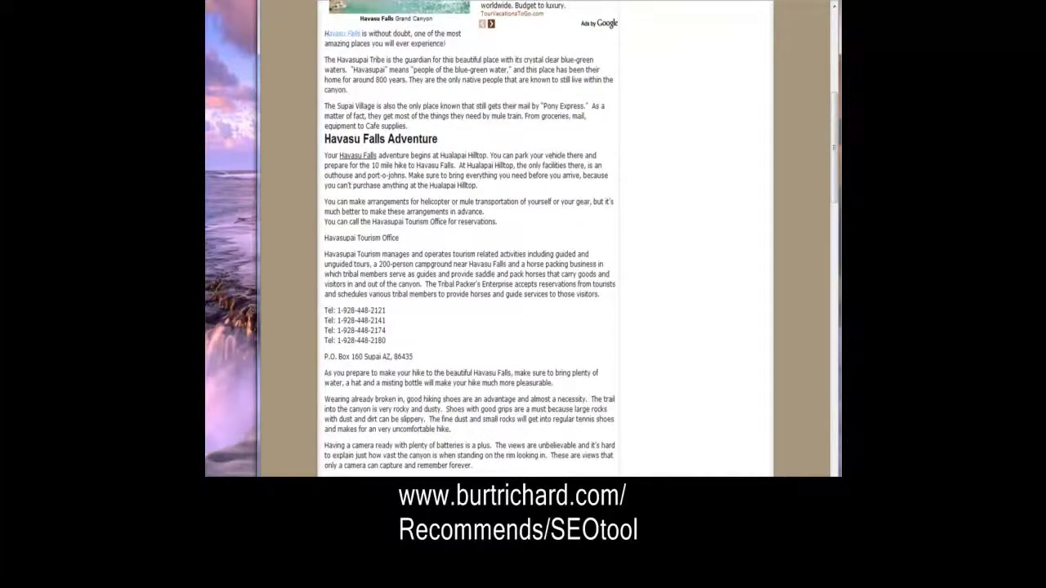
pyautogui.scroll(-10, 539, 245)
pyautogui.scroll(-18, 539, 246)
pyautogui.scroll(-6, 466, 237)
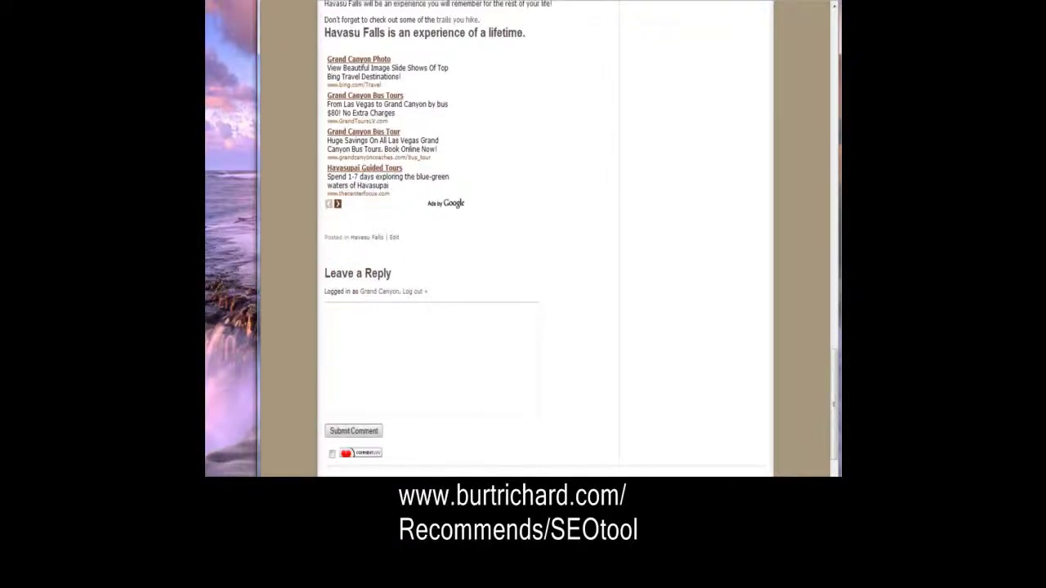
pyautogui.scroll(20, 539, 245)
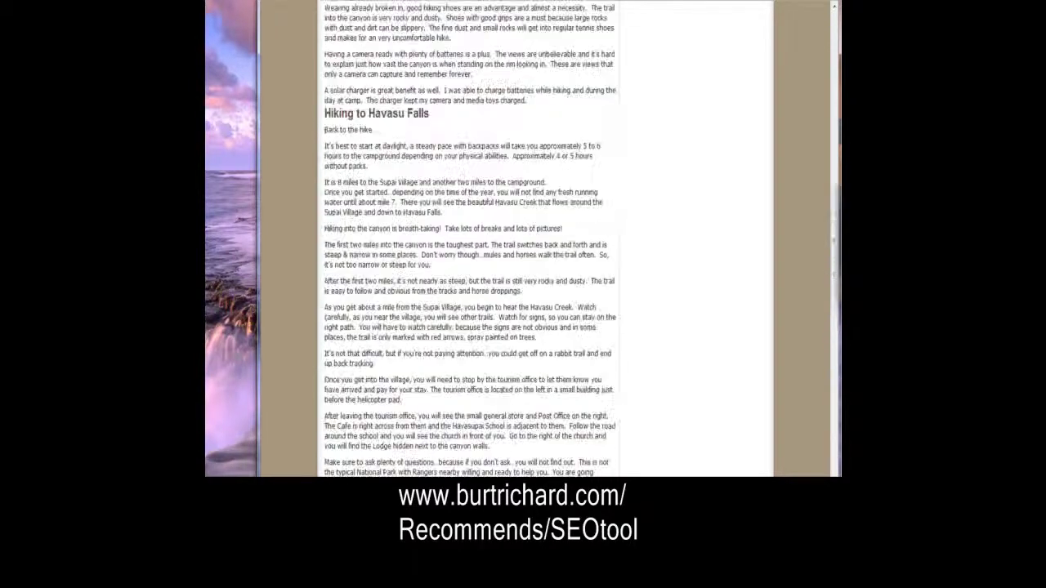
pyautogui.scroll(10, 539, 245)
pyautogui.scroll(6, 539, 245)
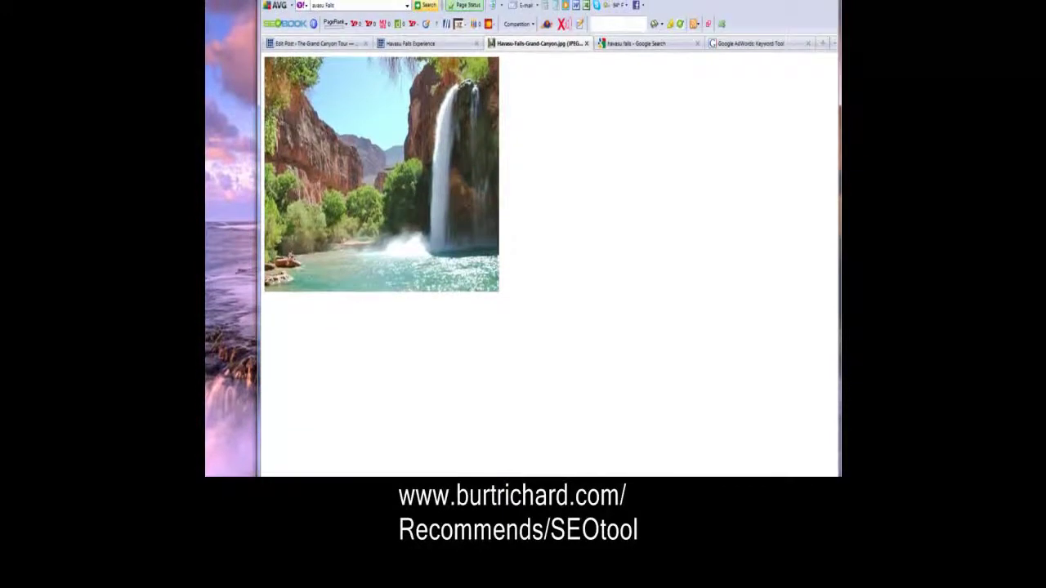
pyautogui.click(426, 43)
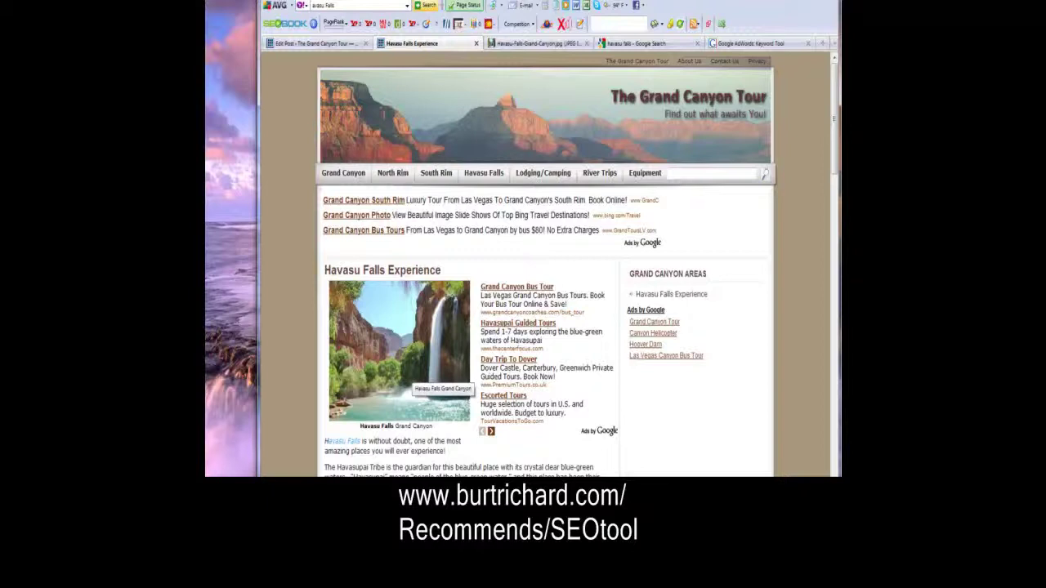
pyautogui.click(314, 43)
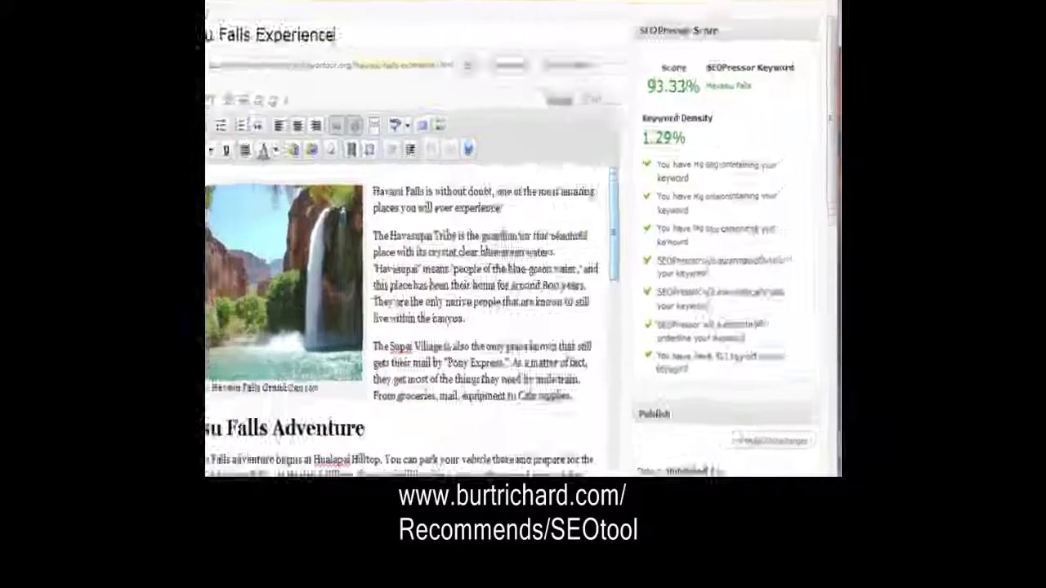